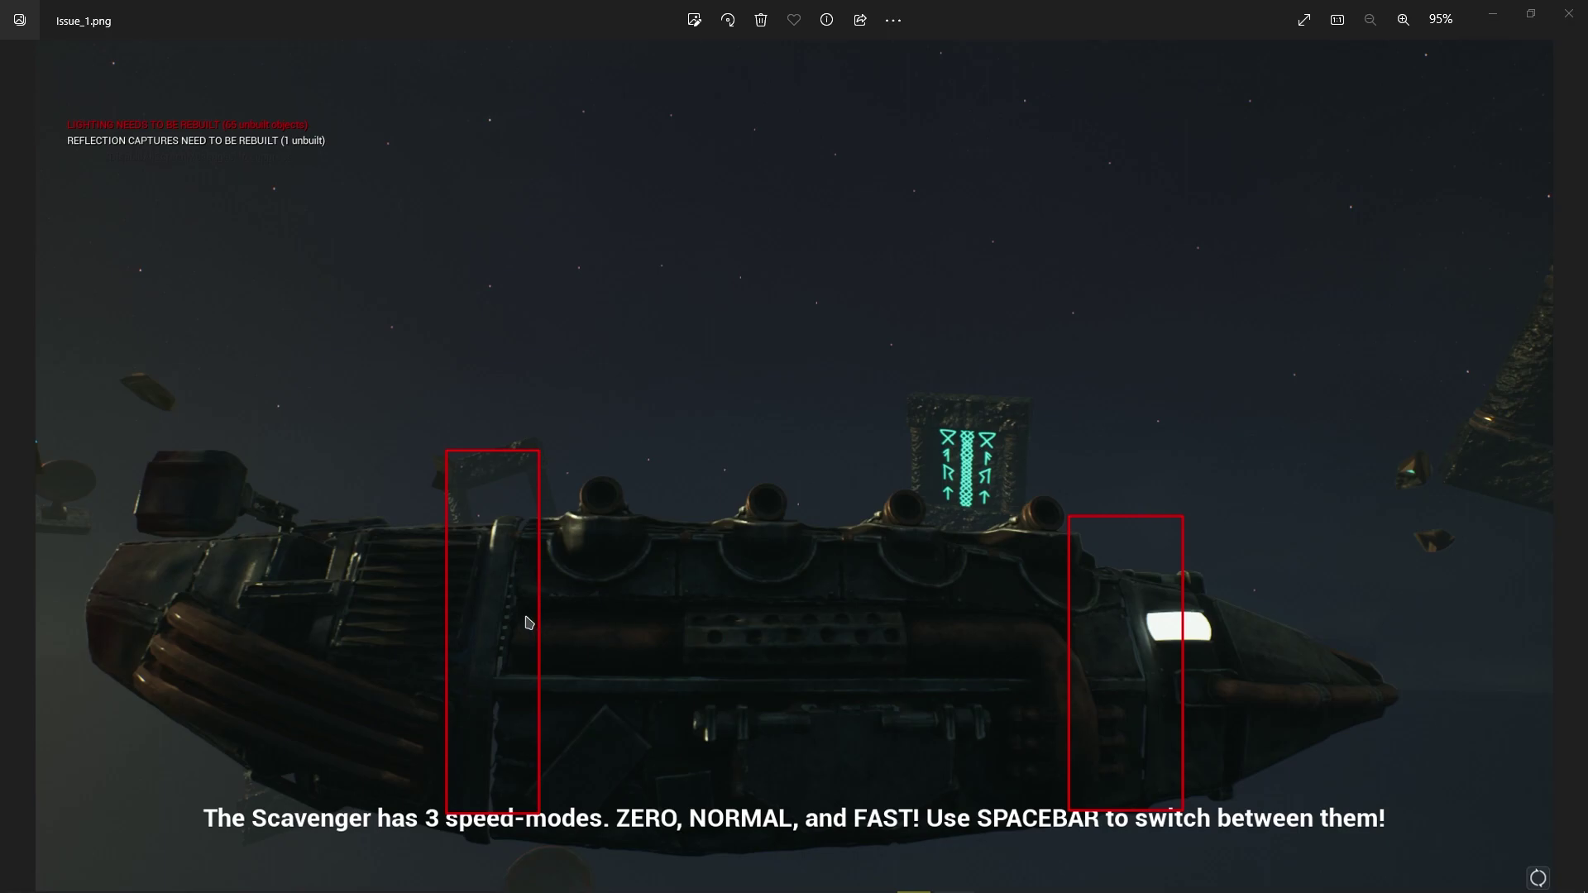
# Step: Examine the two red-marked areas on the ship hull in Issue_1.png up close, then view the whole image
pyautogui.scroll(3, 508, 625)
pyautogui.scroll(2, 519, 625)
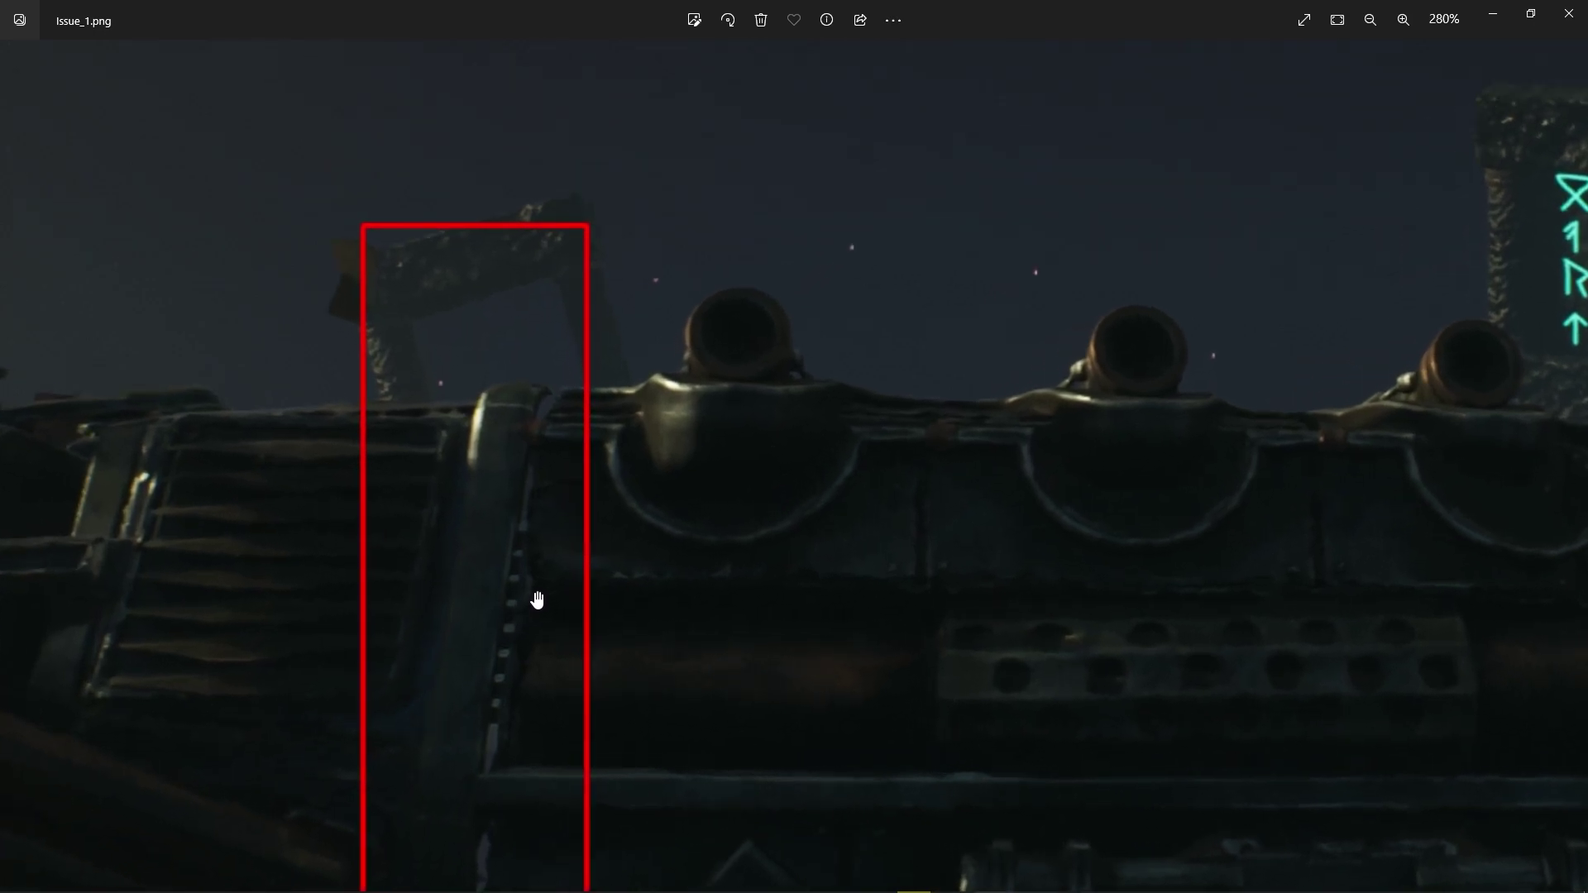
pyautogui.scroll(-1, 532, 603)
pyautogui.moveTo(911, 617); pyautogui.dragTo(926, 365)
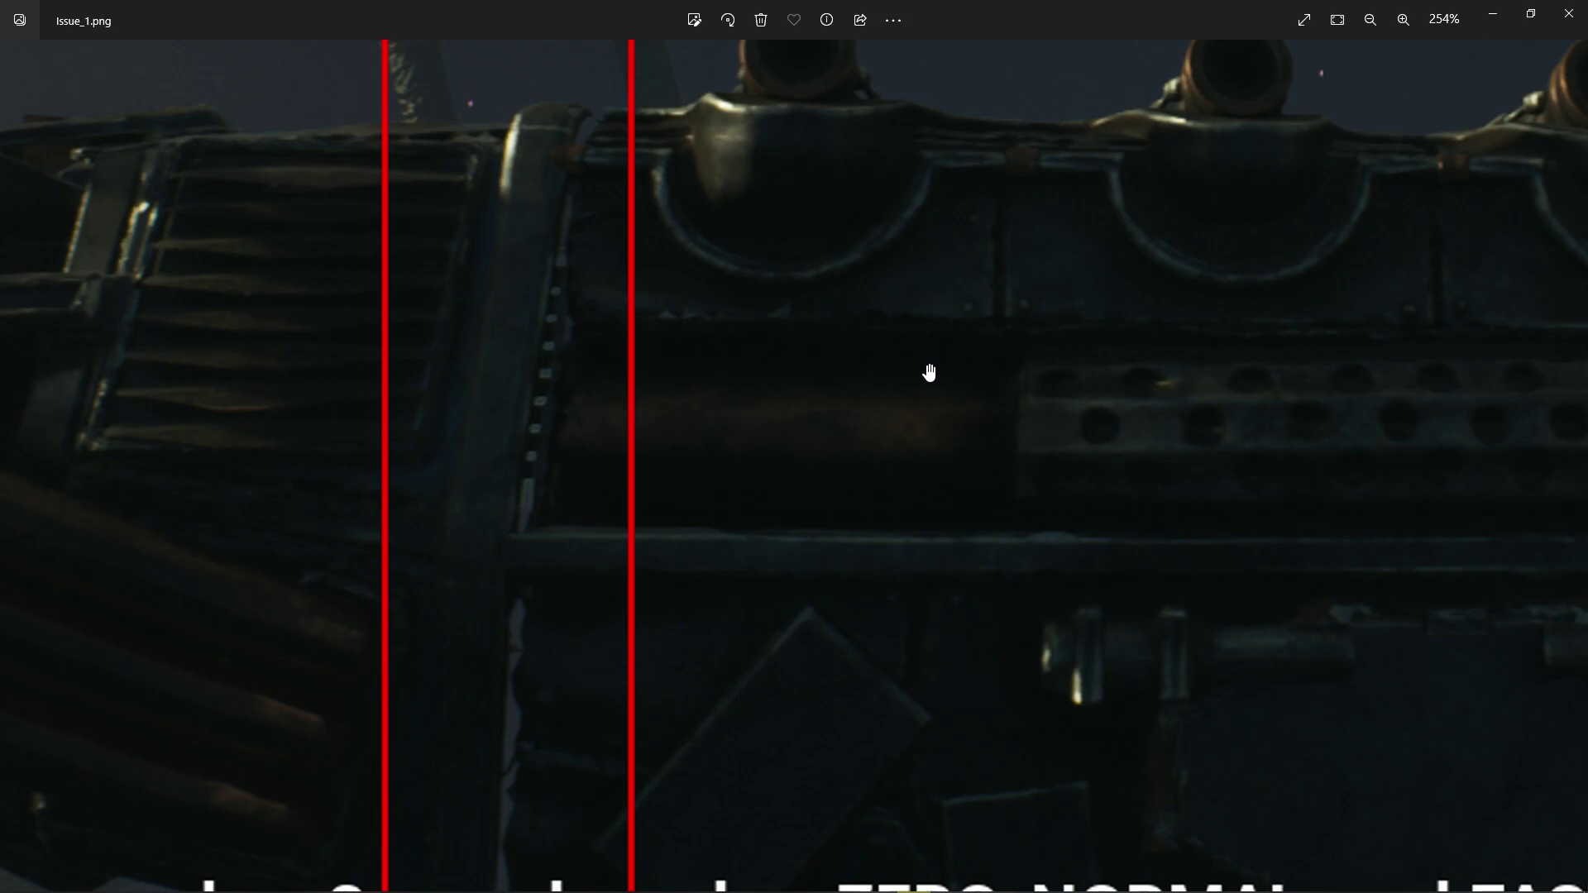
pyautogui.scroll(-5, 929, 372)
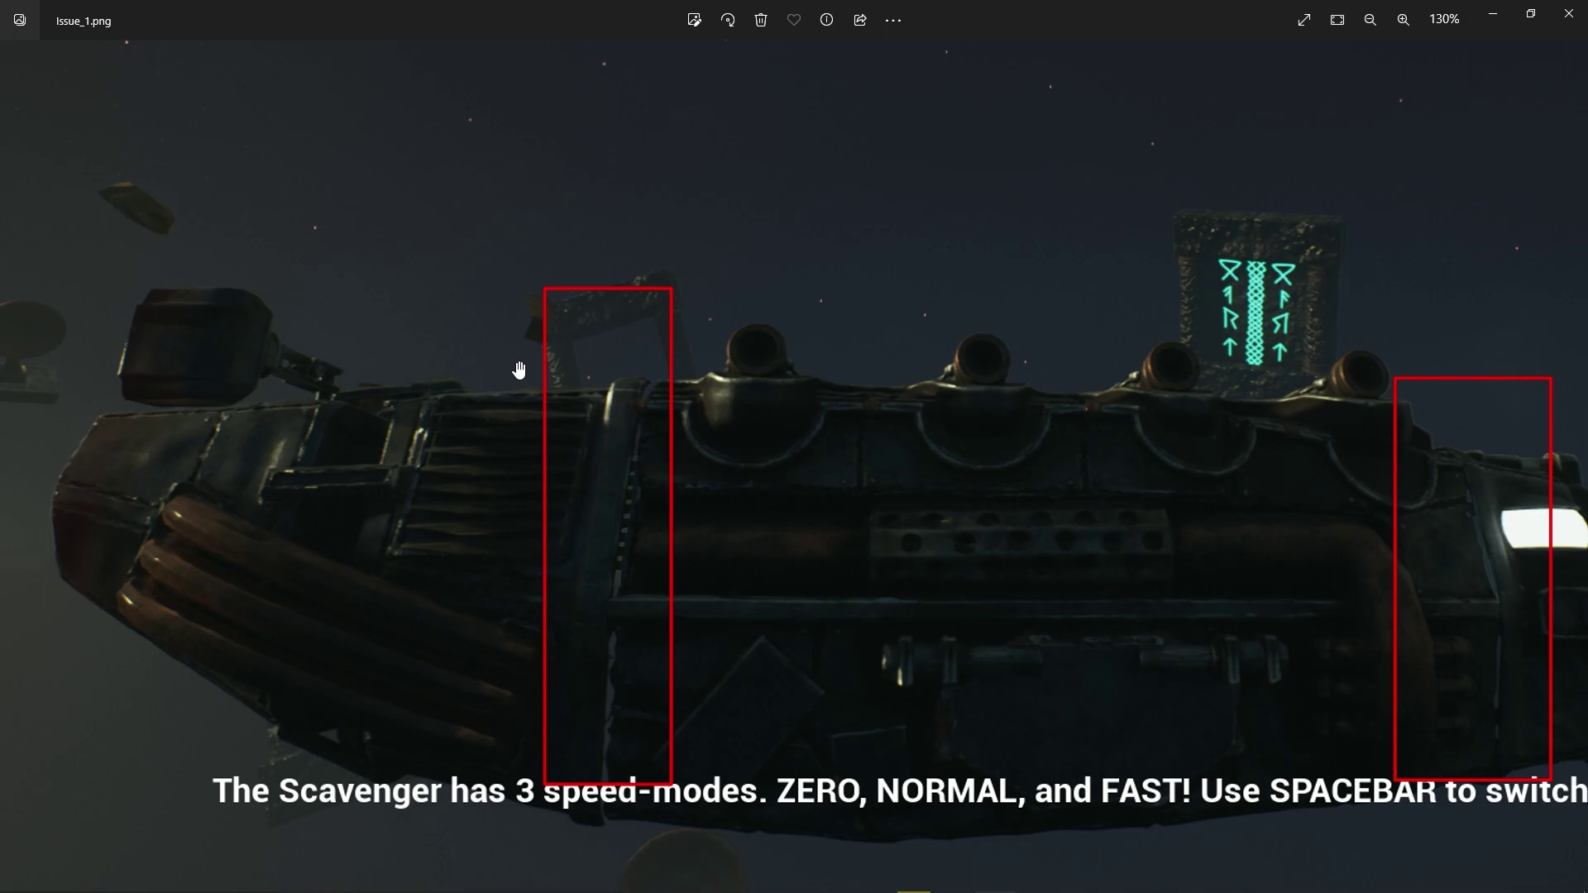
pyautogui.scroll(-2, 476, 486)
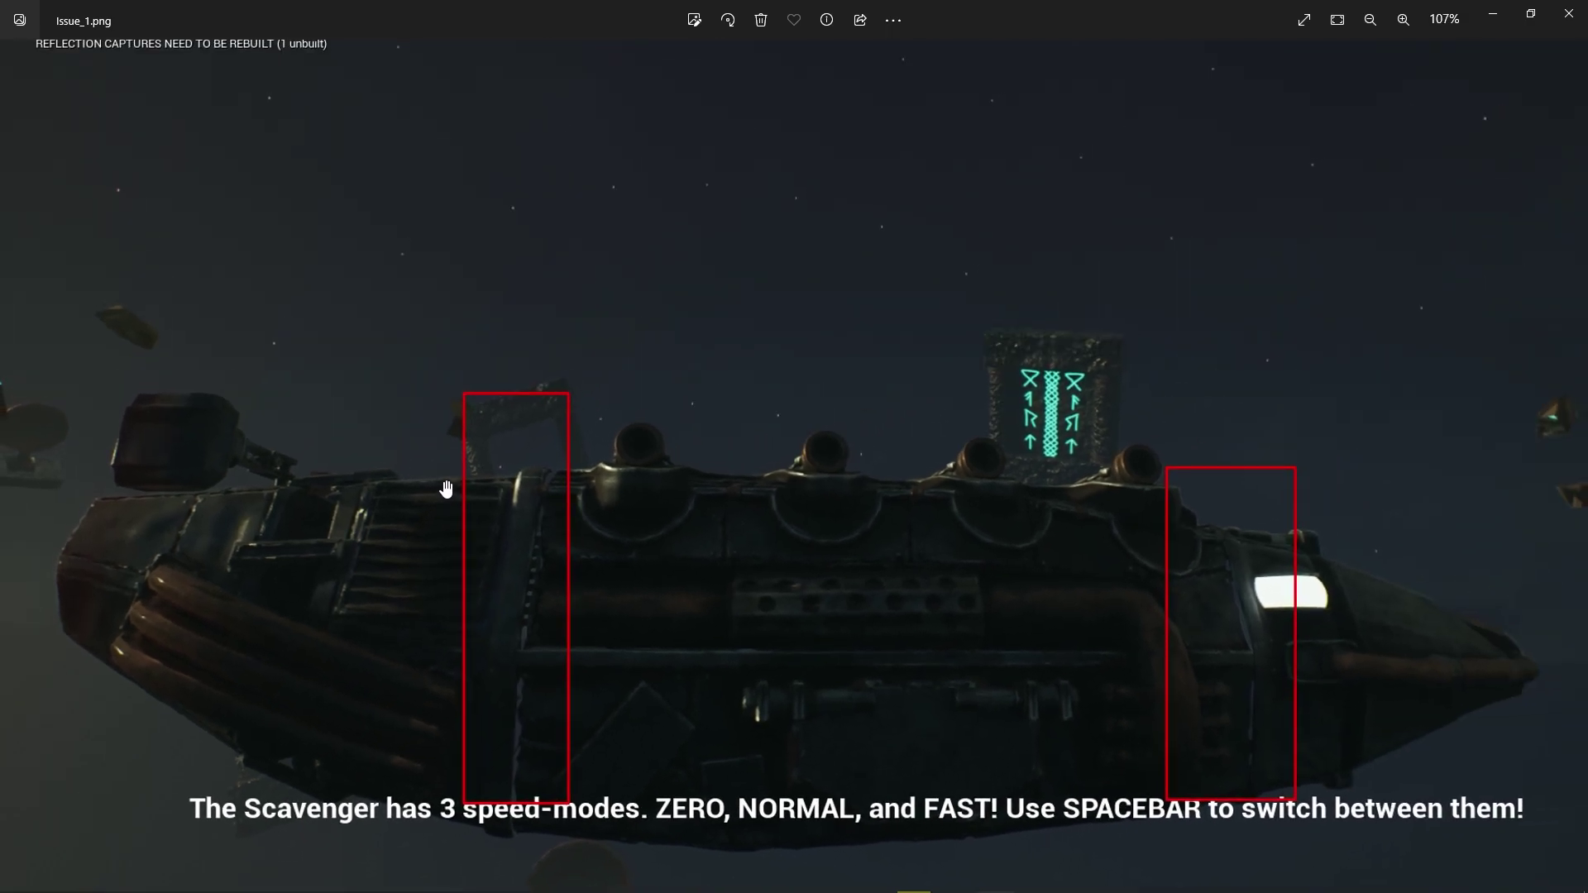
pyautogui.scroll(3, 502, 585)
pyautogui.scroll(-3, 464, 558)
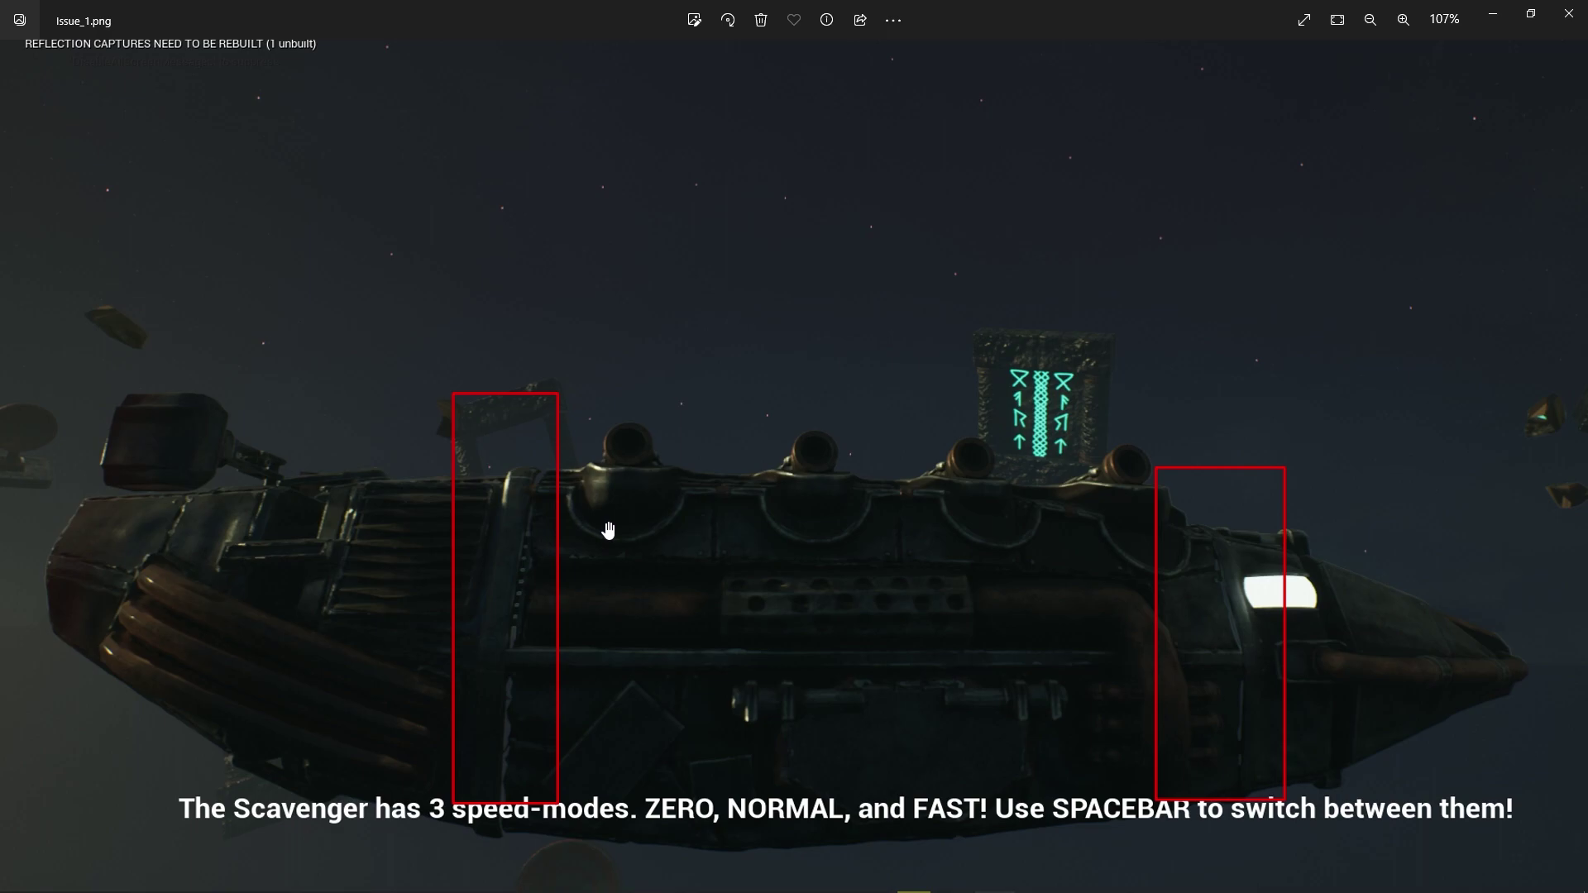
pyautogui.press('Right')
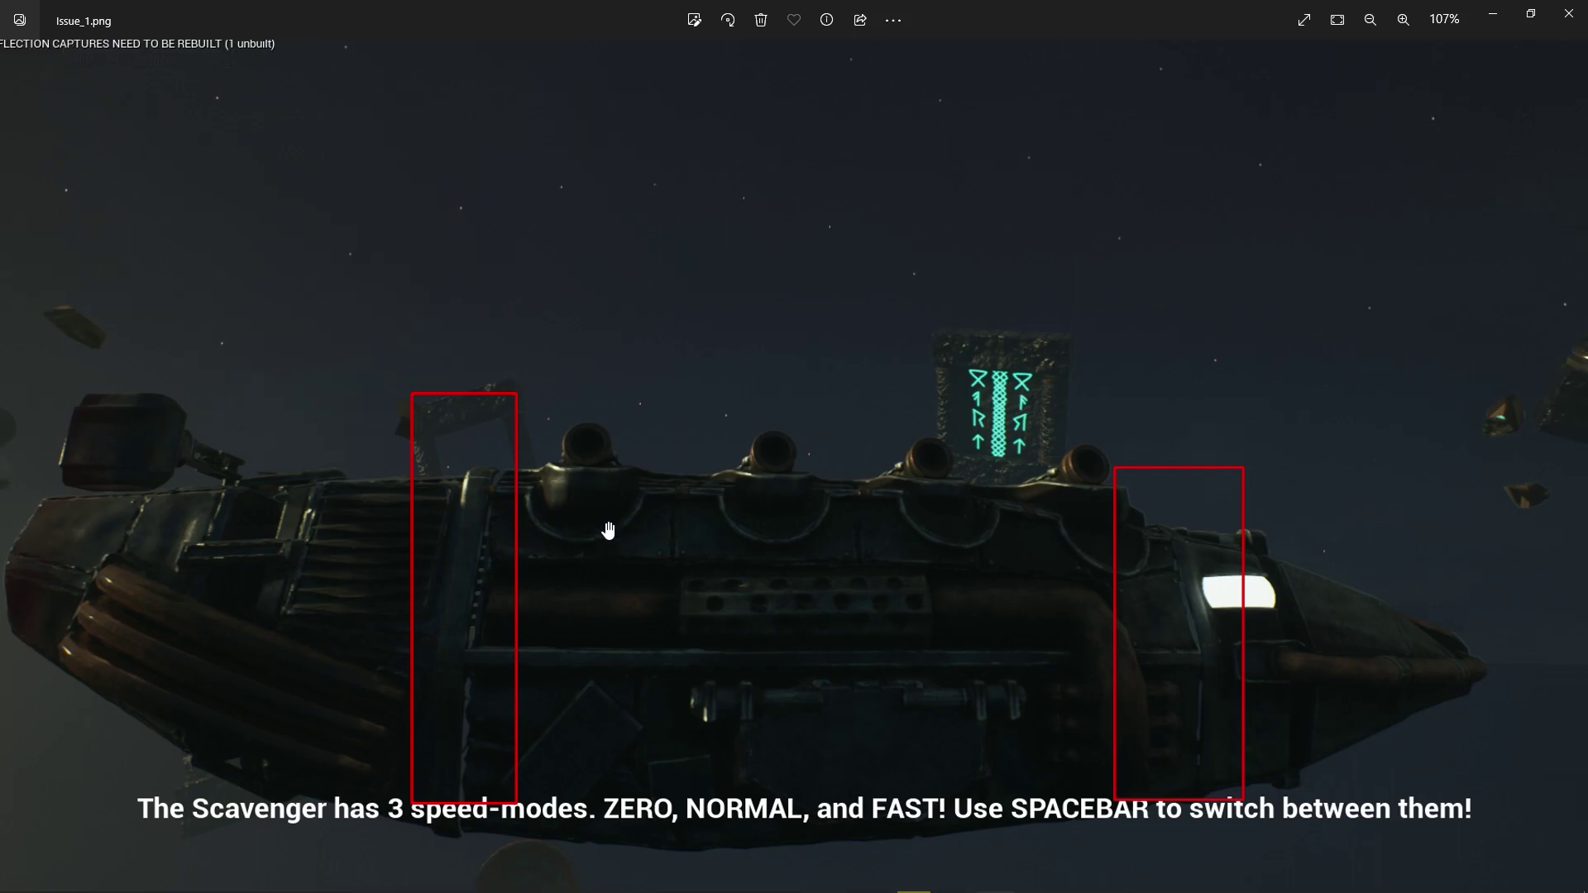
pyautogui.scroll(-2, 657, 575)
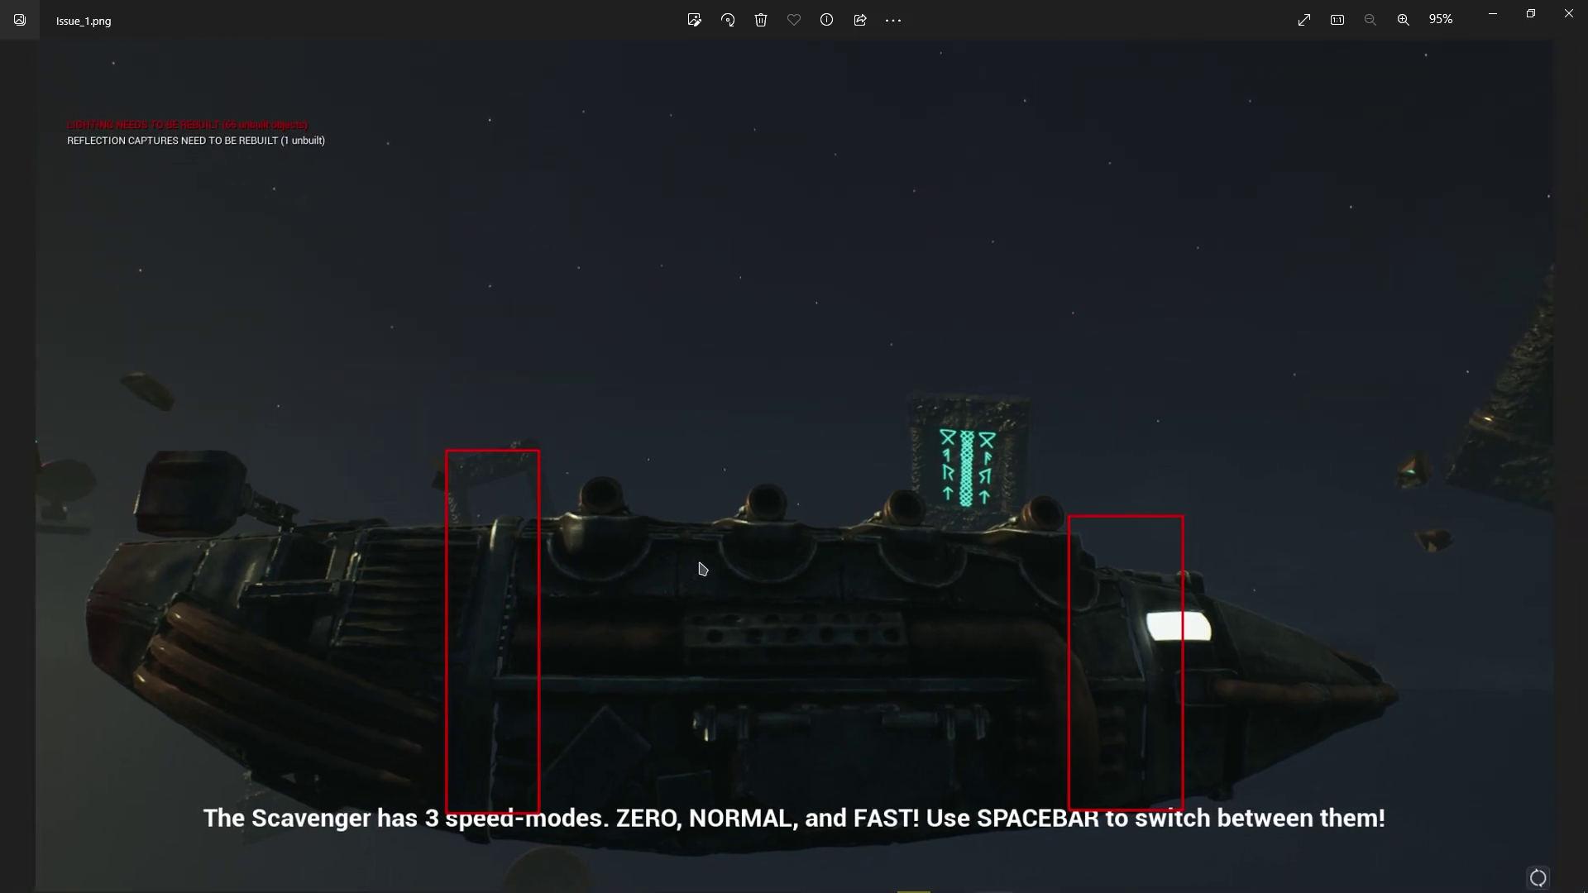
# Step: Compare Issue_1.png with Issue_2.png, looking at the domed parts on the hull's upper surface
pyautogui.press('Right')
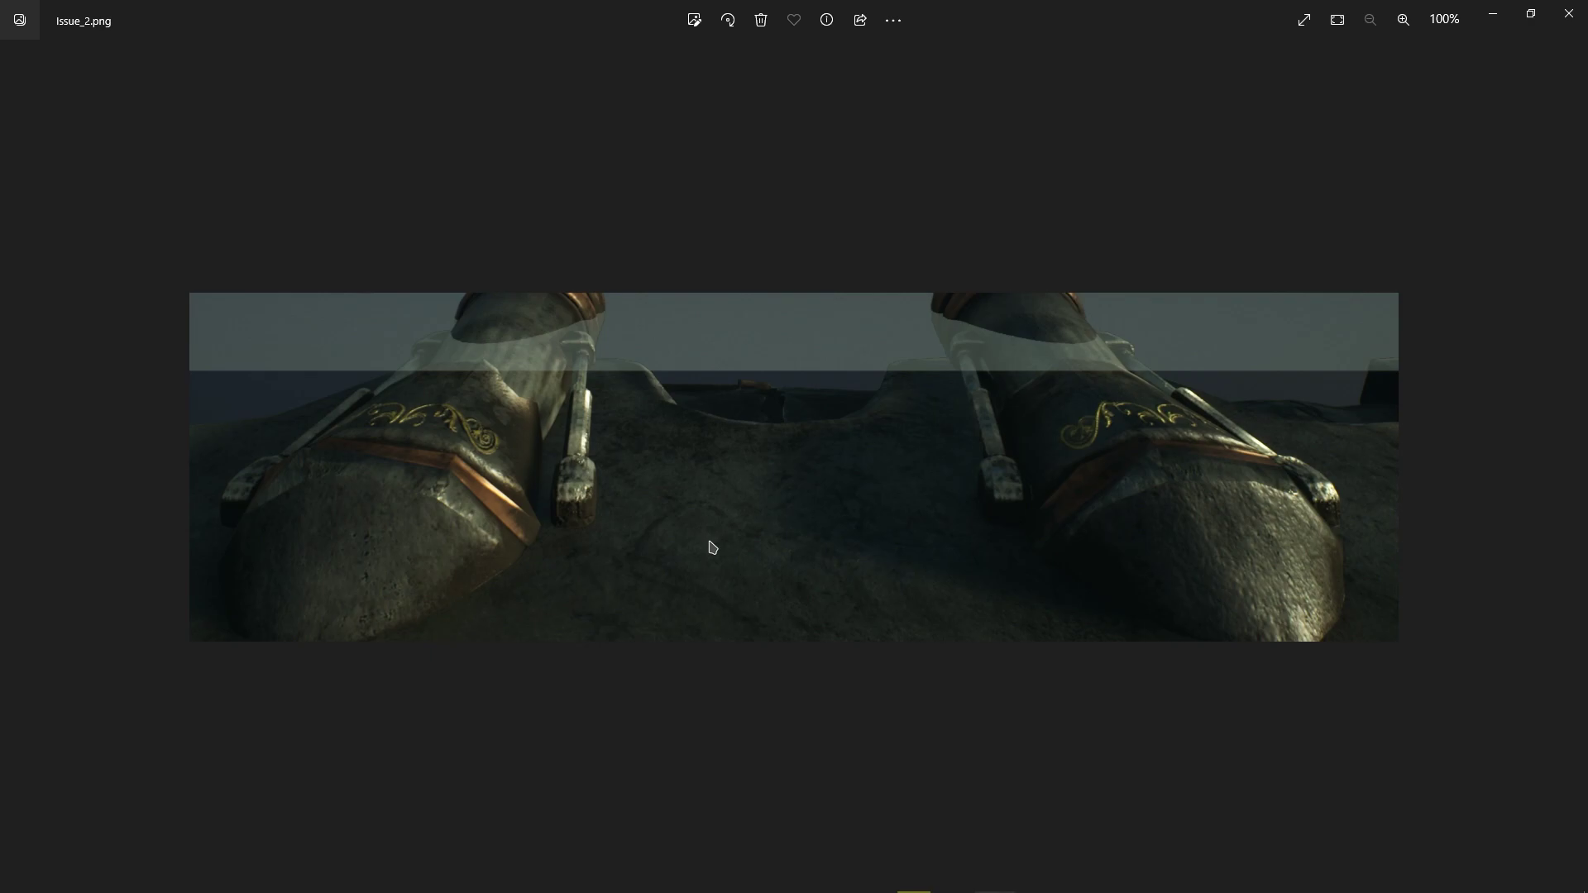
pyautogui.press('Left')
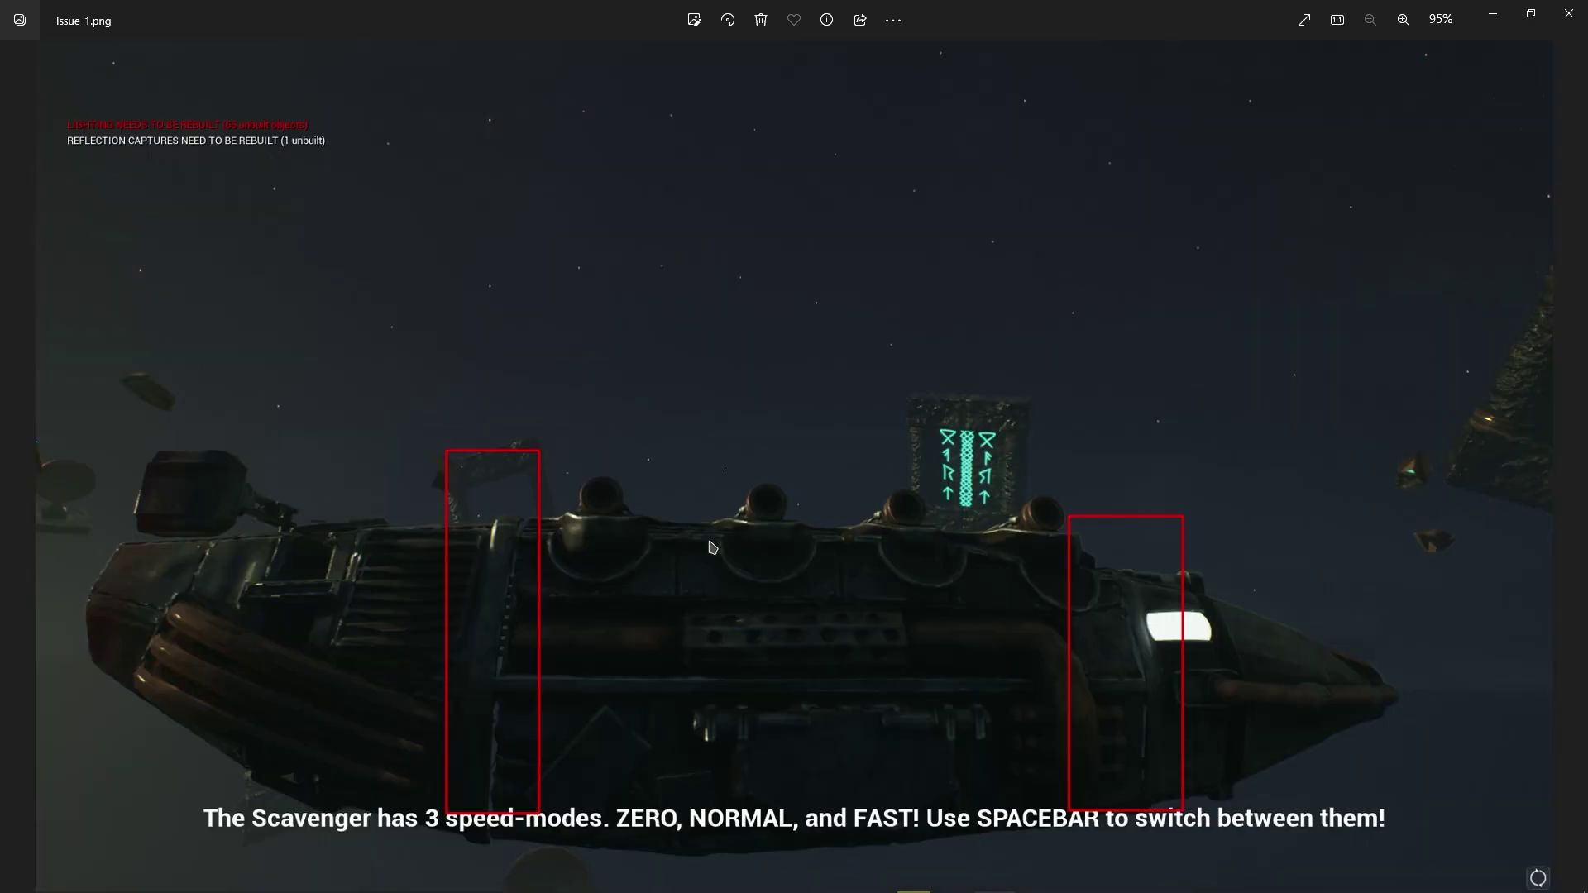
pyautogui.press('Right')
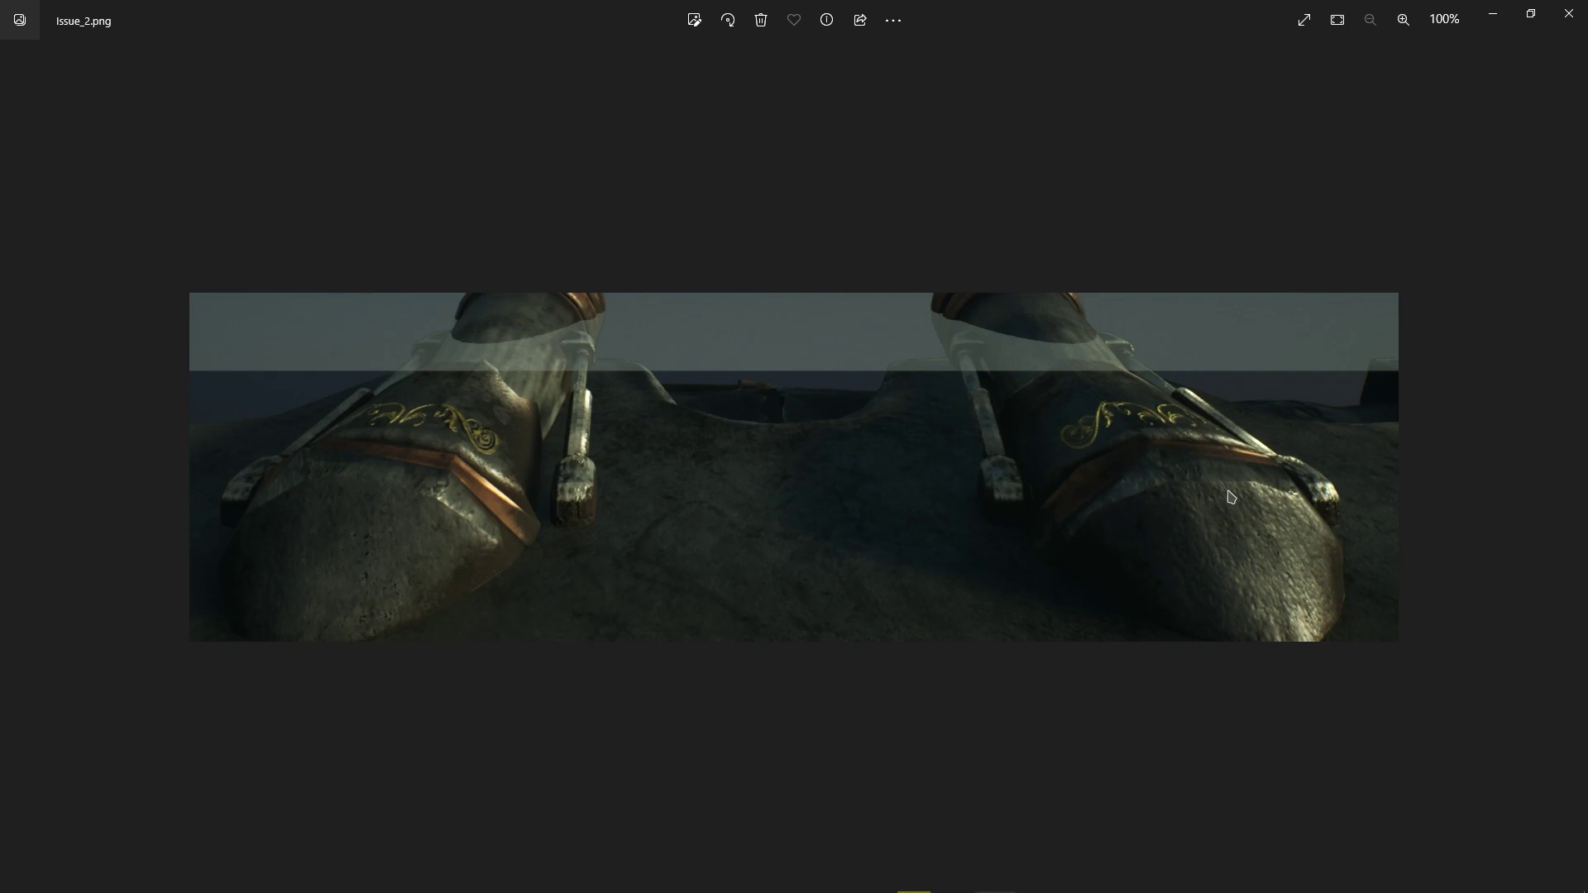
pyautogui.press('Right')
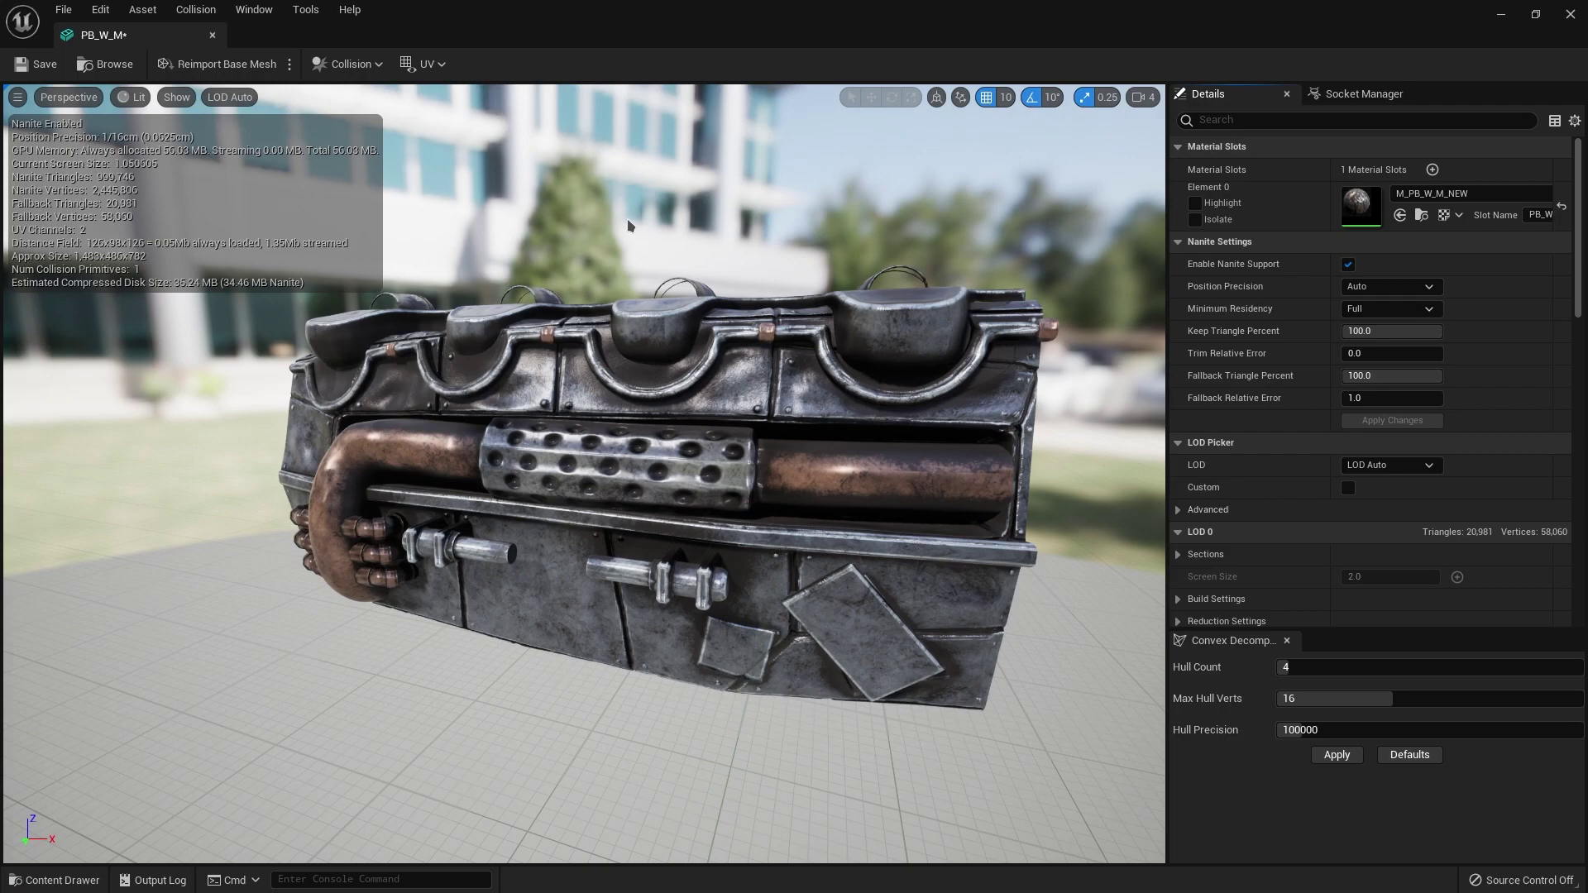
# Step: Inspect the PB_W_M mesh from the front, over its upper plate and close to the domed caps behind
pyautogui.scroll(-1, 623, 255)
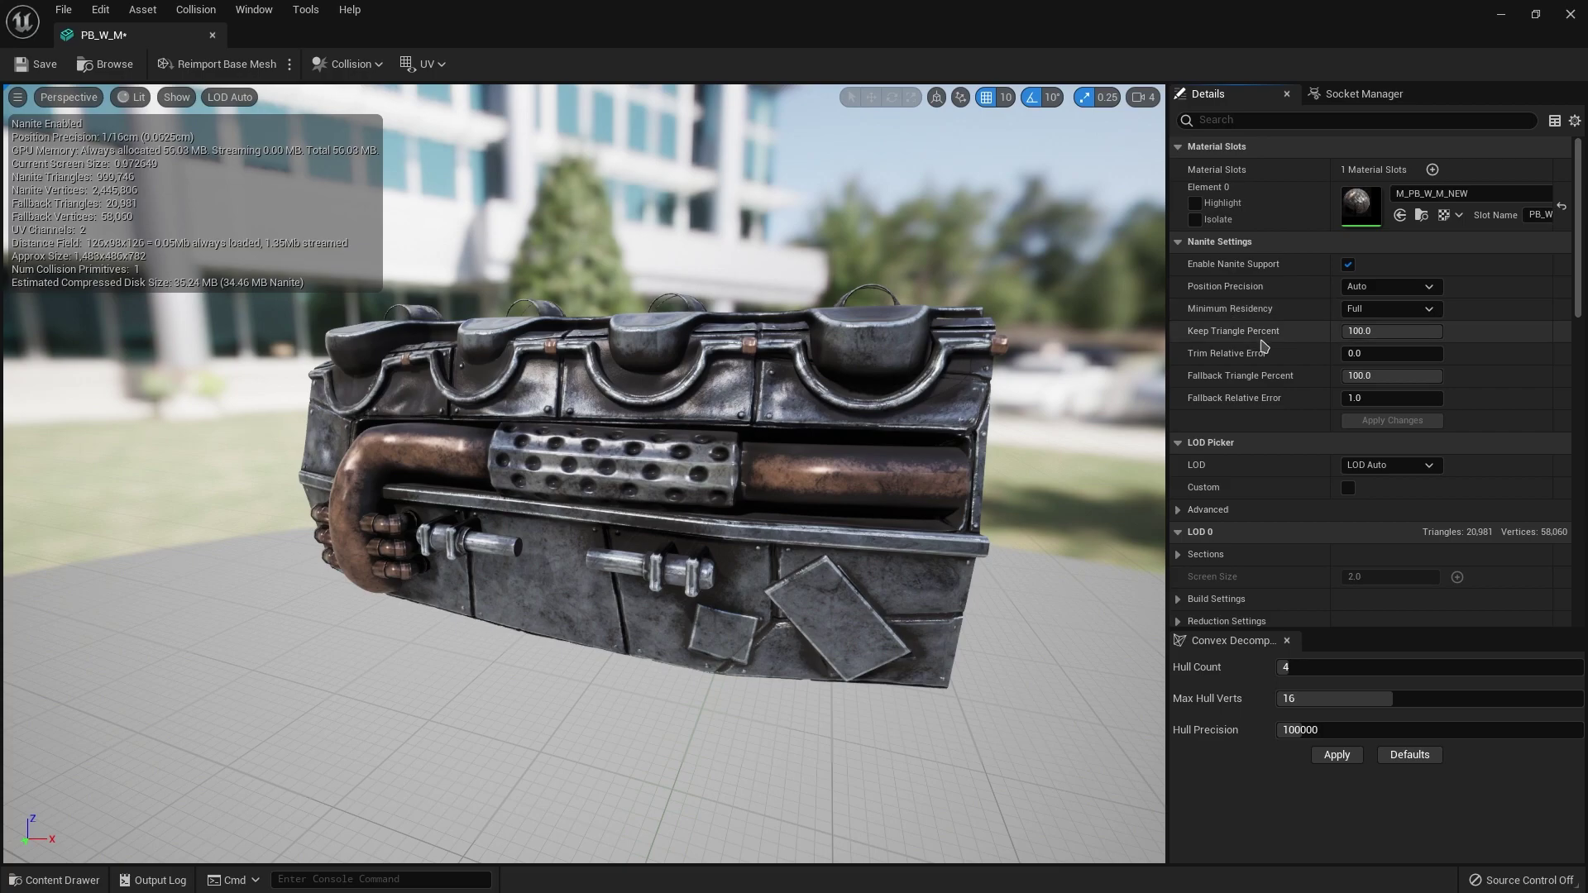
pyautogui.press('w')
pyautogui.moveTo(765, 452); pyautogui.dragTo(612, 377, button='right')
pyautogui.press('d')
pyautogui.press('d')
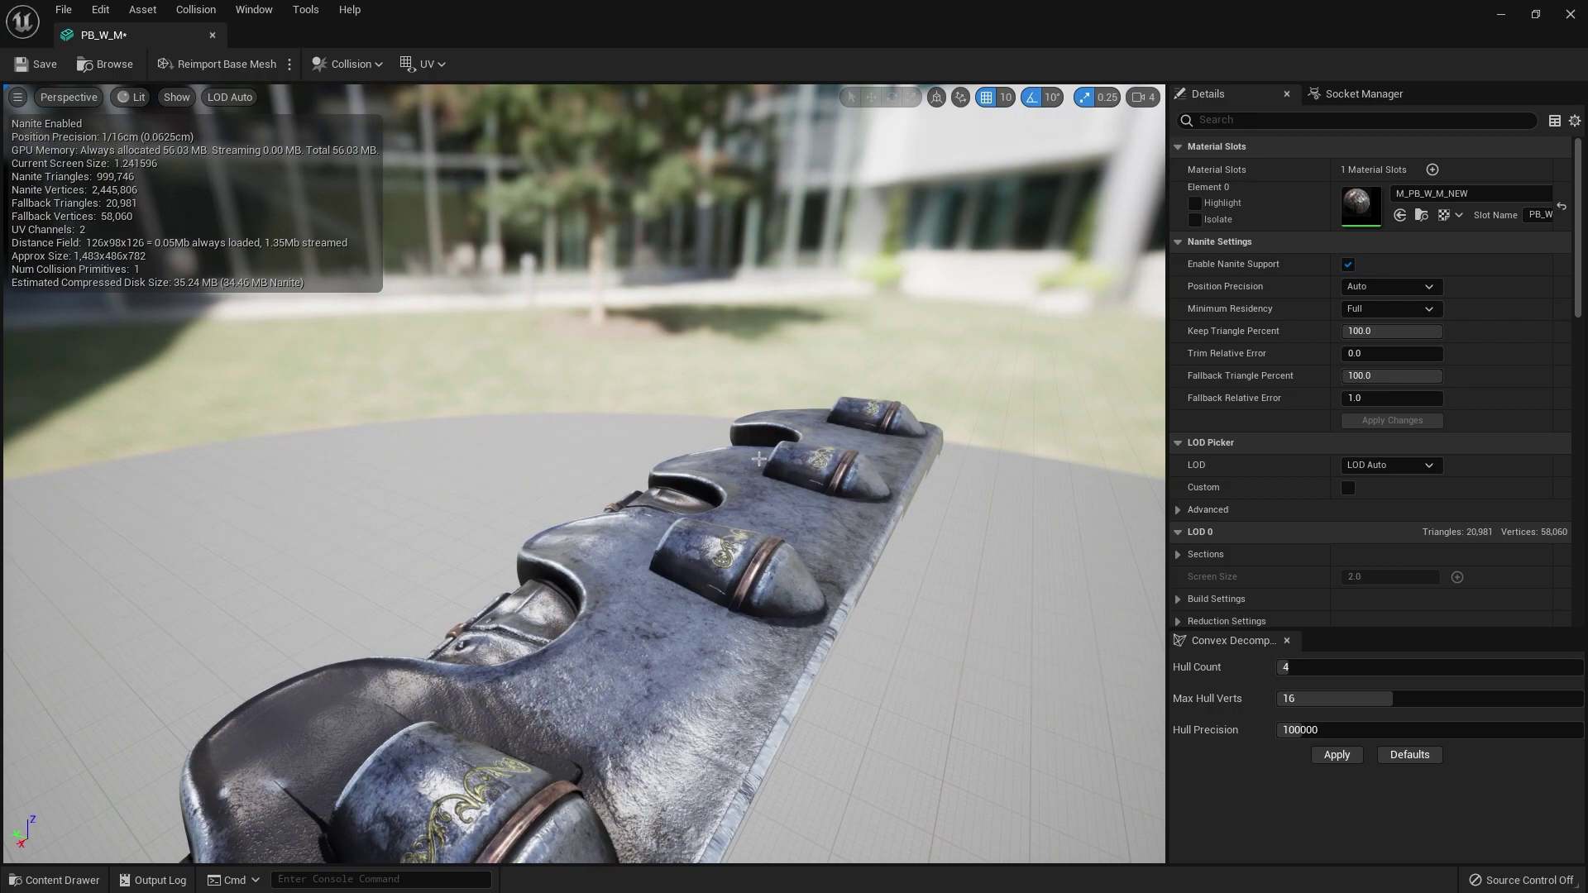
pyautogui.moveTo(759, 459); pyautogui.dragTo(649, 451)
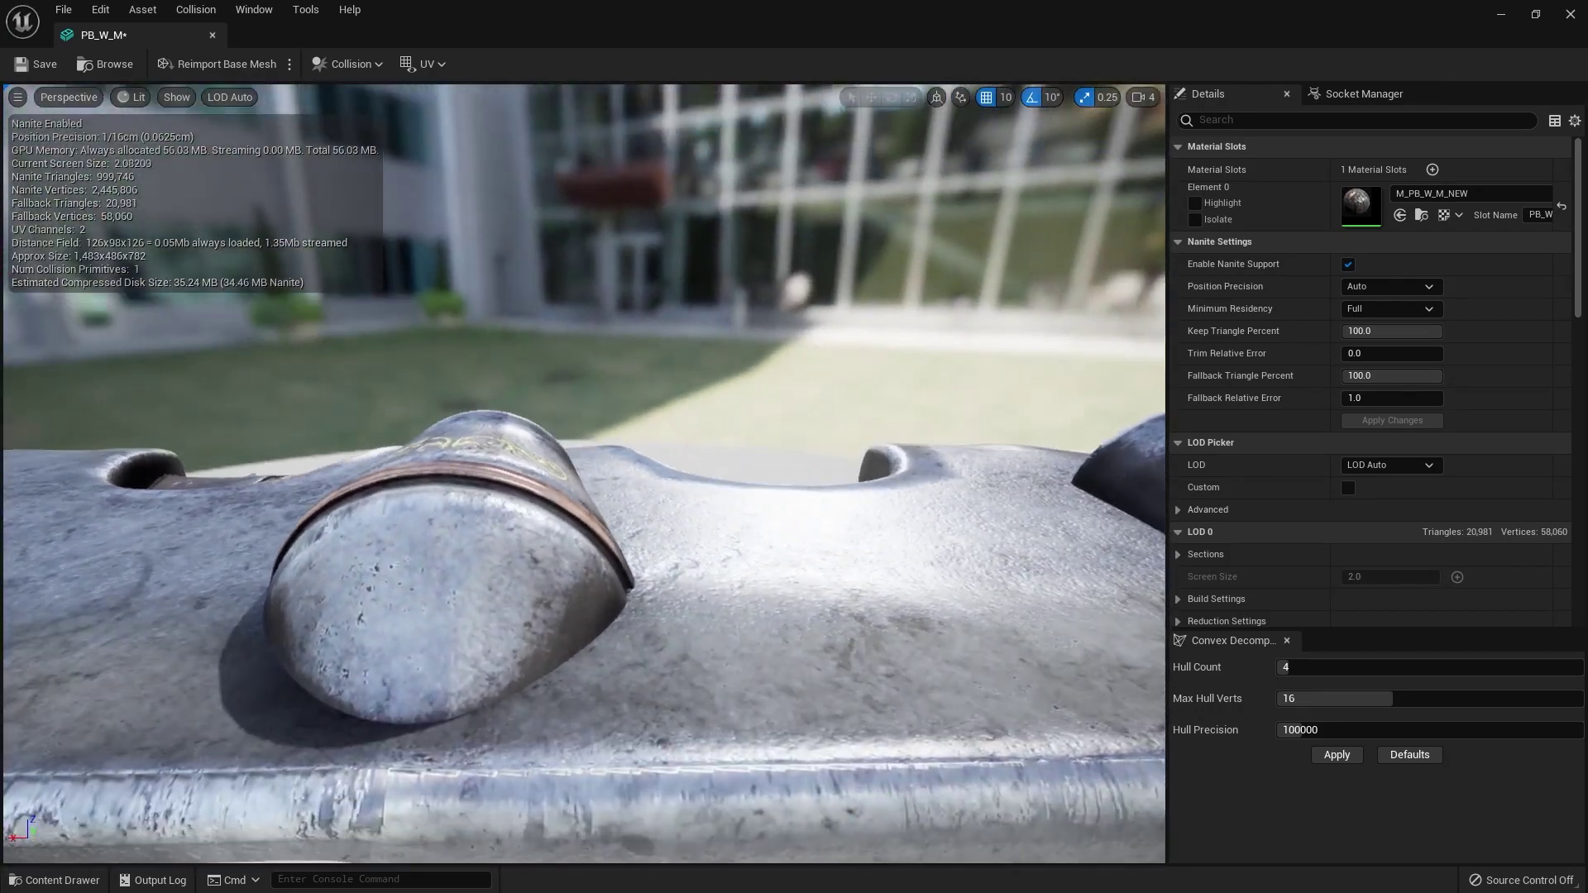
pyautogui.press('a')
pyautogui.moveTo(649, 451); pyautogui.dragTo(918, 405, button='right')
pyautogui.press('s')
pyautogui.press('w')
pyautogui.press('w')
pyautogui.press('s')
pyautogui.press('s')
pyautogui.press('a')
pyautogui.press('w')
pyautogui.press('s')
pyautogui.press('d')
pyautogui.press('d')
pyautogui.press('s')
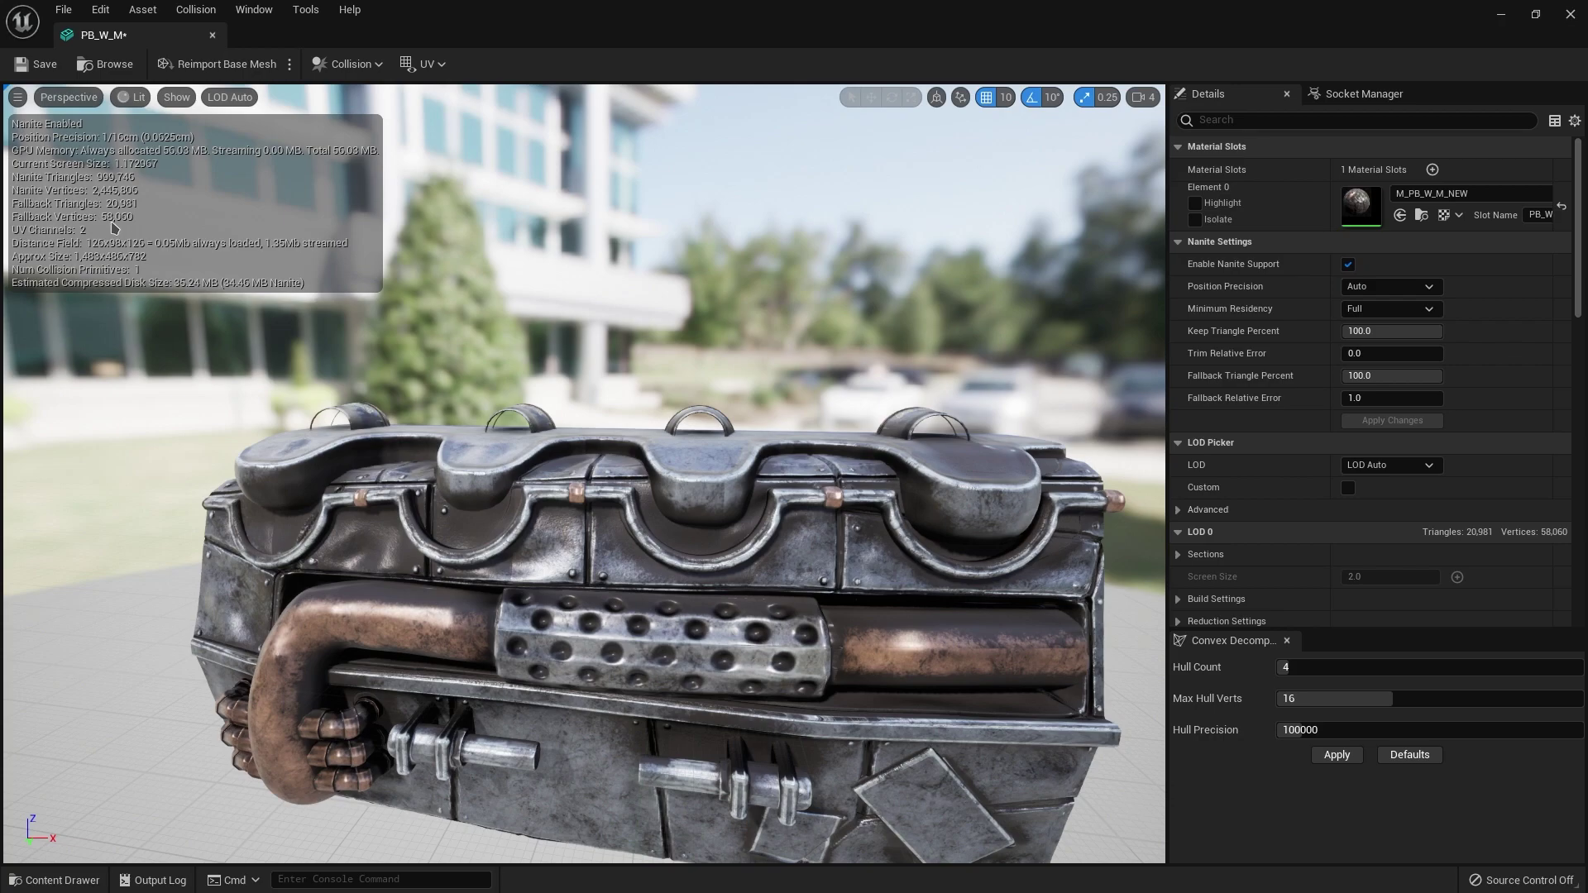
# Step: Examine the PB_W_M mesh's front panels, copper pipe and upper plate openings from several angles
pyautogui.moveTo(144, 248); pyautogui.dragTo(119, 281, button='right')
pyautogui.press('a')
pyautogui.press('w')
pyautogui.press('a')
pyautogui.press('a')
pyautogui.press('w')
pyautogui.press('a')
pyautogui.press('w')
pyautogui.press('s')
pyautogui.press('d')
pyautogui.press('d')
pyautogui.press('w')
pyautogui.press('e')
pyautogui.press('d')
pyautogui.press('s')
pyautogui.press('a')
pyautogui.press('w')
pyautogui.moveTo(426, 388); pyautogui.dragTo(736, 397, button='right')
pyautogui.press('a')
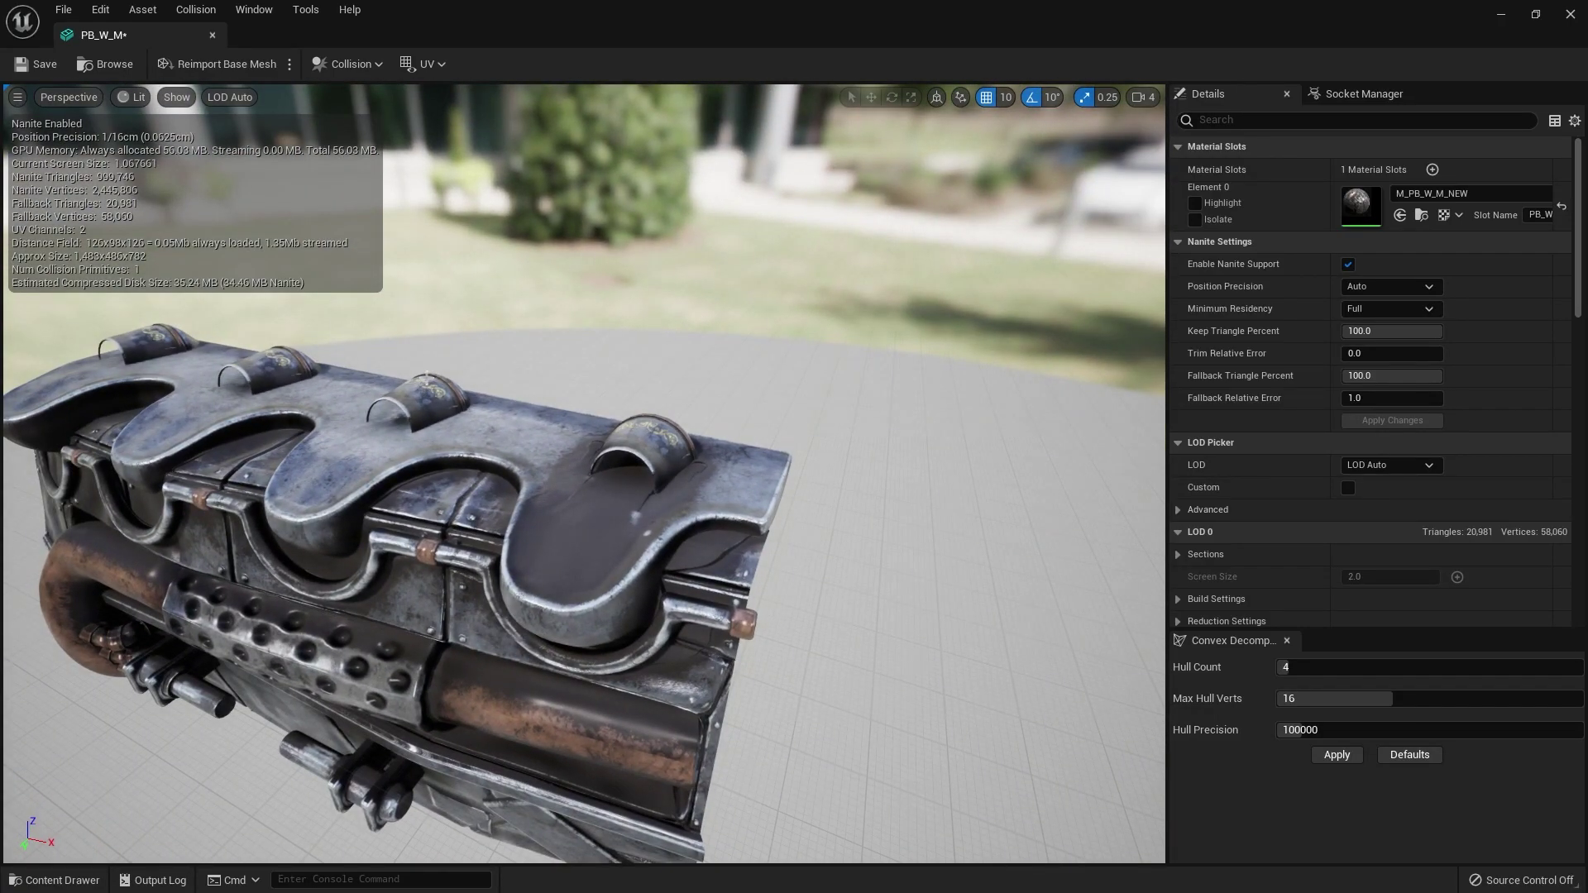
pyautogui.moveTo(499, 386)
pyautogui.mouseDown(button='right')
pyautogui.moveTo(439, 387)
pyautogui.moveTo(471, 387)
pyautogui.mouseUp(button='right')
pyautogui.press('a')
pyautogui.moveTo(403, 230); pyautogui.dragTo(427, 219)
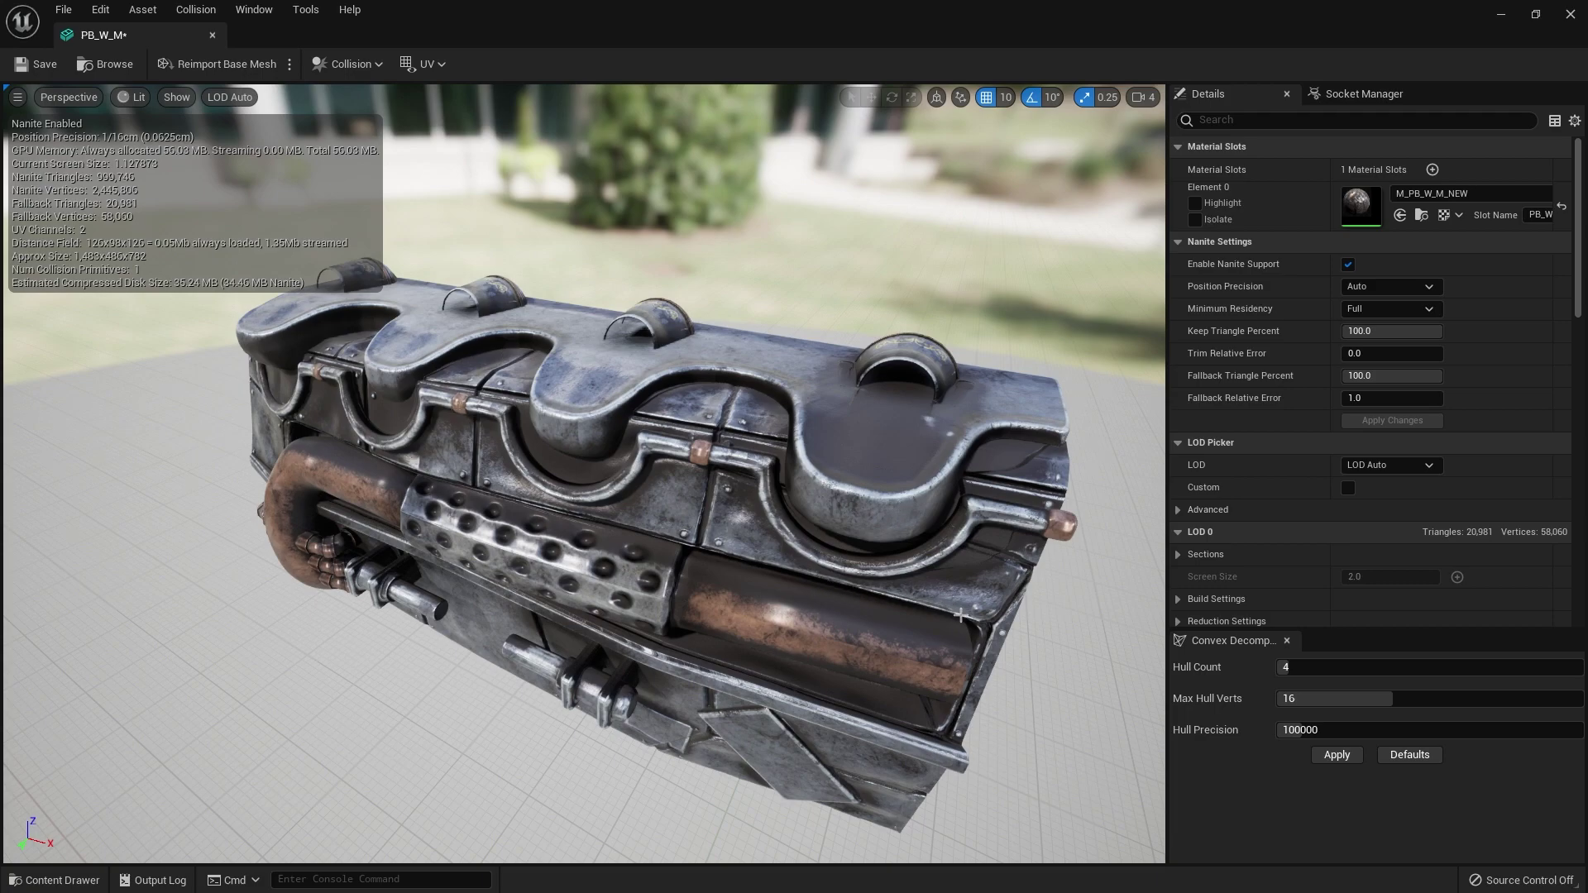
# Step: Set the mesh's Nanite Fallback Relative Error to 0.0 and apply the changes
pyautogui.moveTo(977, 622); pyautogui.dragTo(915, 620, button='right')
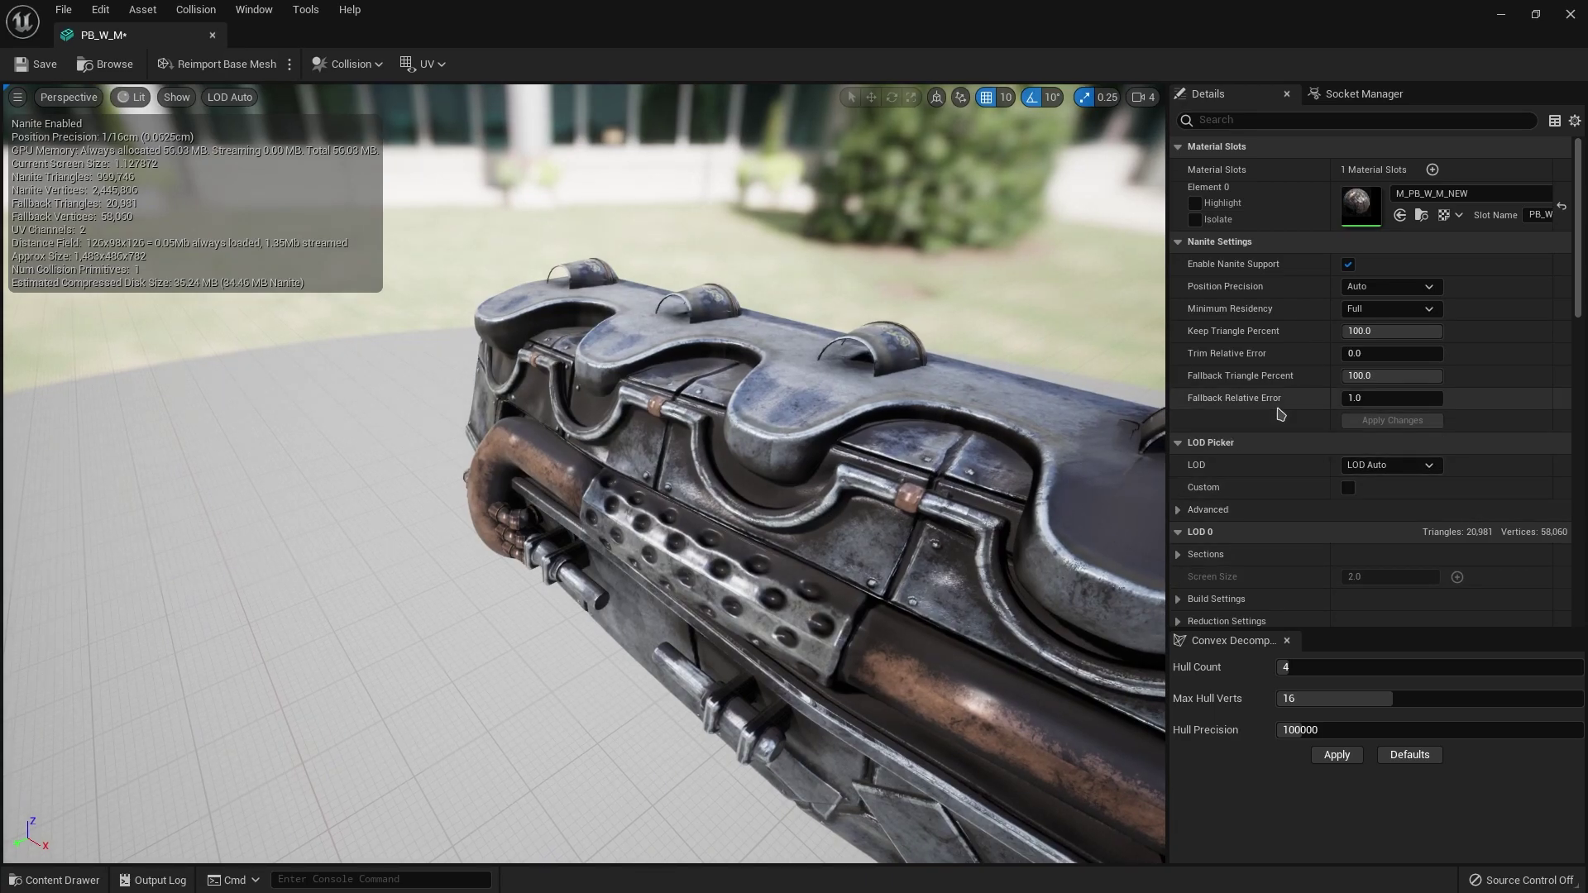
pyautogui.click(1374, 399)
pyautogui.write('0.0')
pyautogui.press('Return')
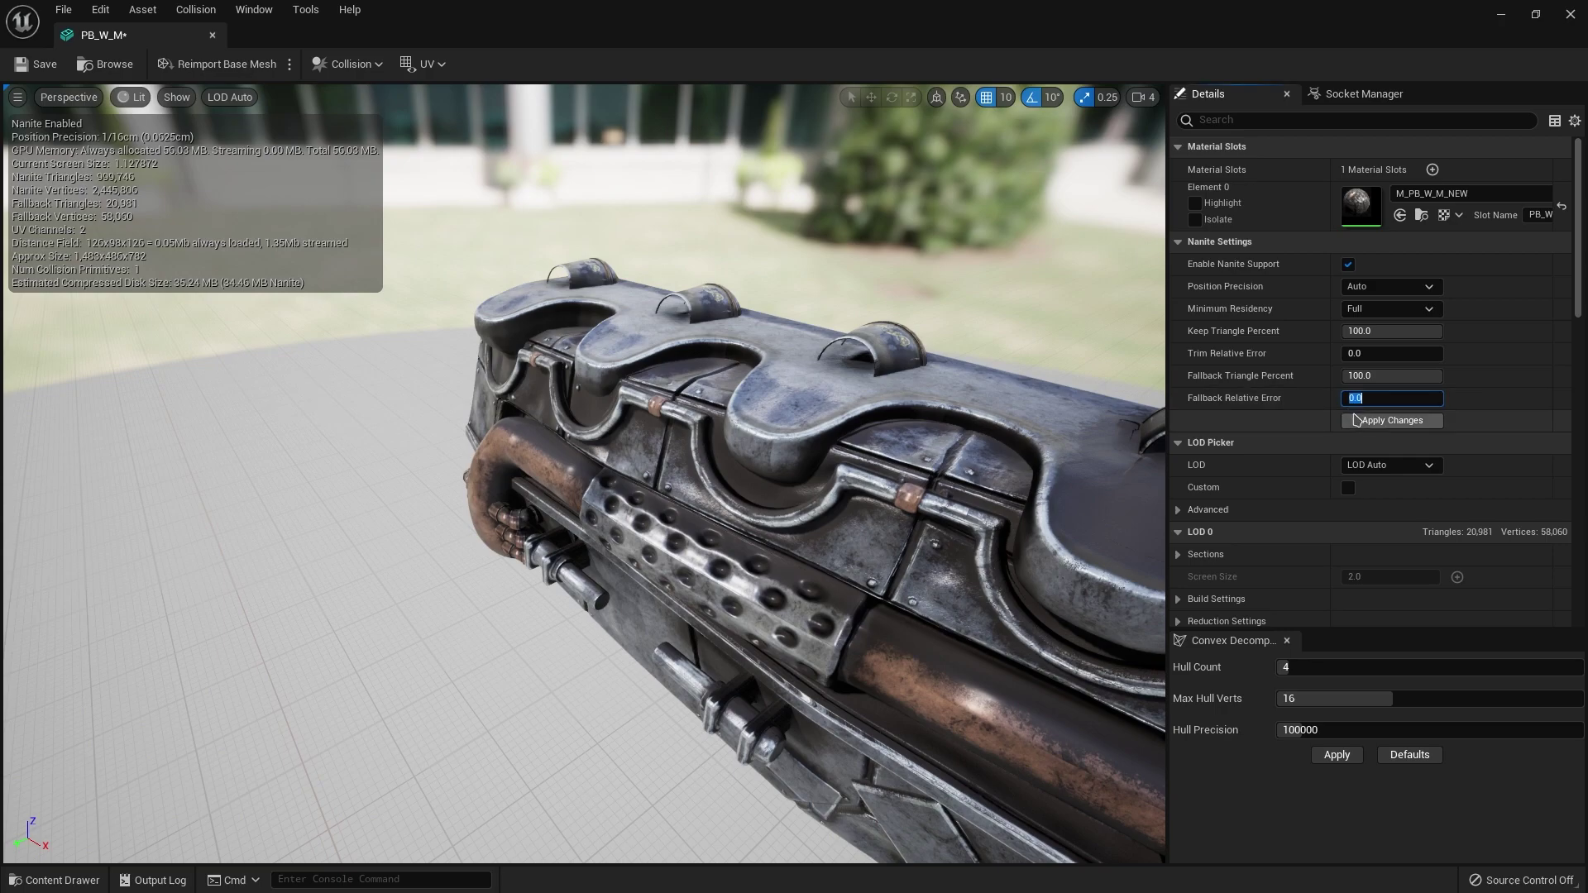
pyautogui.click(1393, 424)
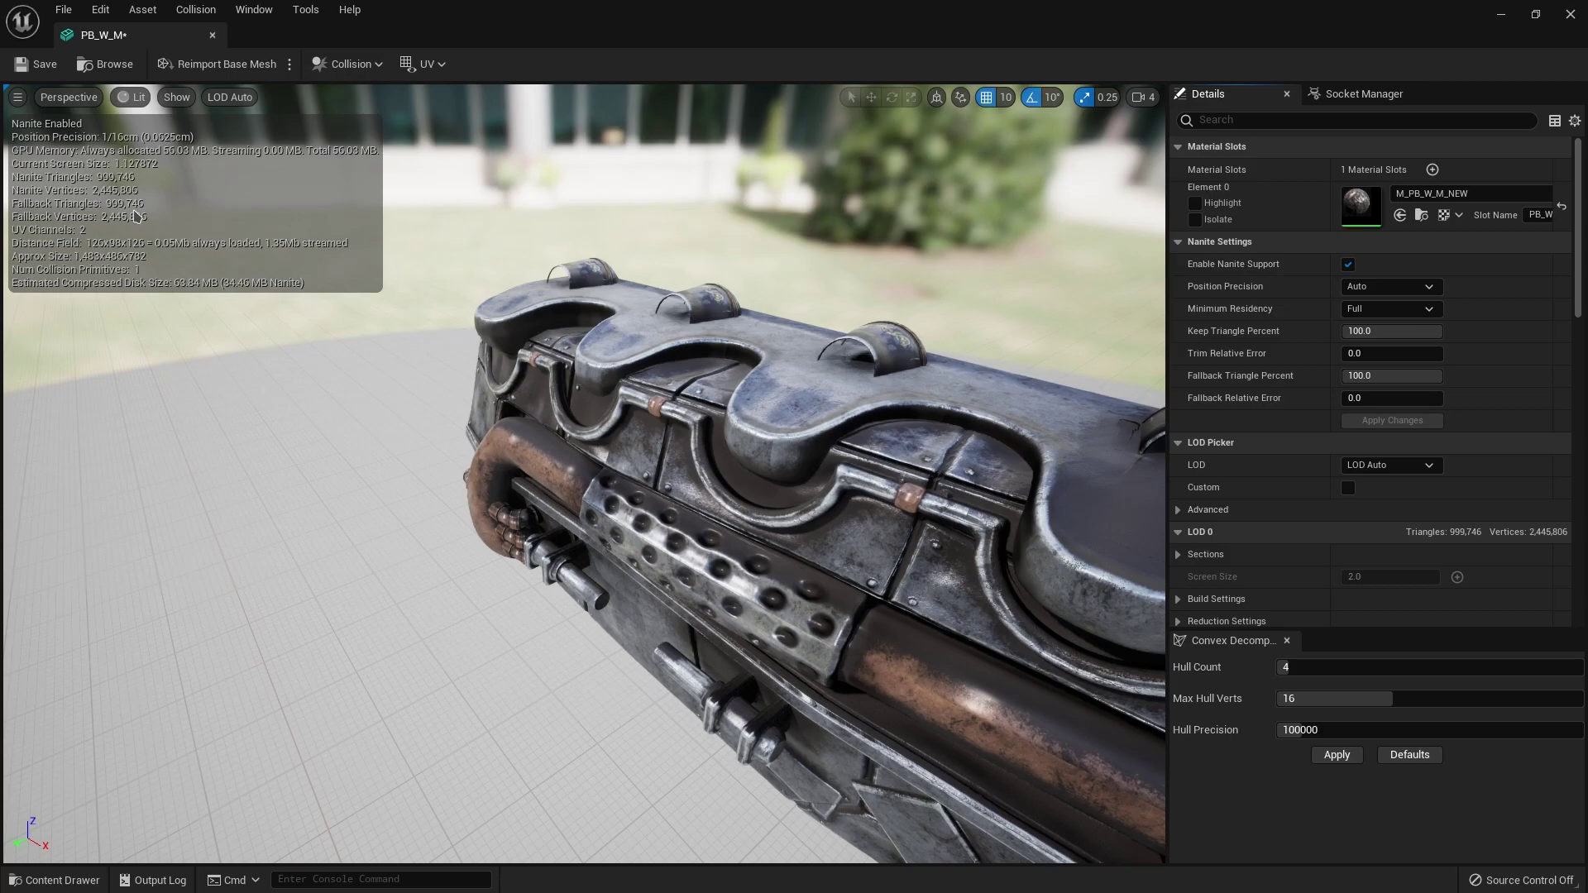
# Step: Inspect the domed caps and rear edge of the PB_W_M mesh's upper plate with the rebuilt Nanite fallback
pyautogui.keyDown('alt'); pyautogui.moveTo(523, 334); pyautogui.dragTo(248, 331); pyautogui.keyUp('alt')
pyautogui.moveTo(248, 330)
pyautogui.keyDown('alt'); pyautogui.mouseDown(button='right')
pyautogui.moveTo(191, 318)
pyautogui.moveTo(240, 331)
pyautogui.mouseUp(button='right'); pyautogui.keyUp('alt')
pyautogui.keyDown('alt'); pyautogui.moveTo(240, 331); pyautogui.dragTo(108, 306); pyautogui.keyUp('alt')
pyautogui.keyDown('alt'); pyautogui.moveTo(108, 306); pyautogui.dragTo(182, 322, button='right'); pyautogui.keyUp('alt')
pyautogui.keyDown('alt'); pyautogui.moveTo(182, 323); pyautogui.dragTo(125, 319); pyautogui.keyUp('alt')
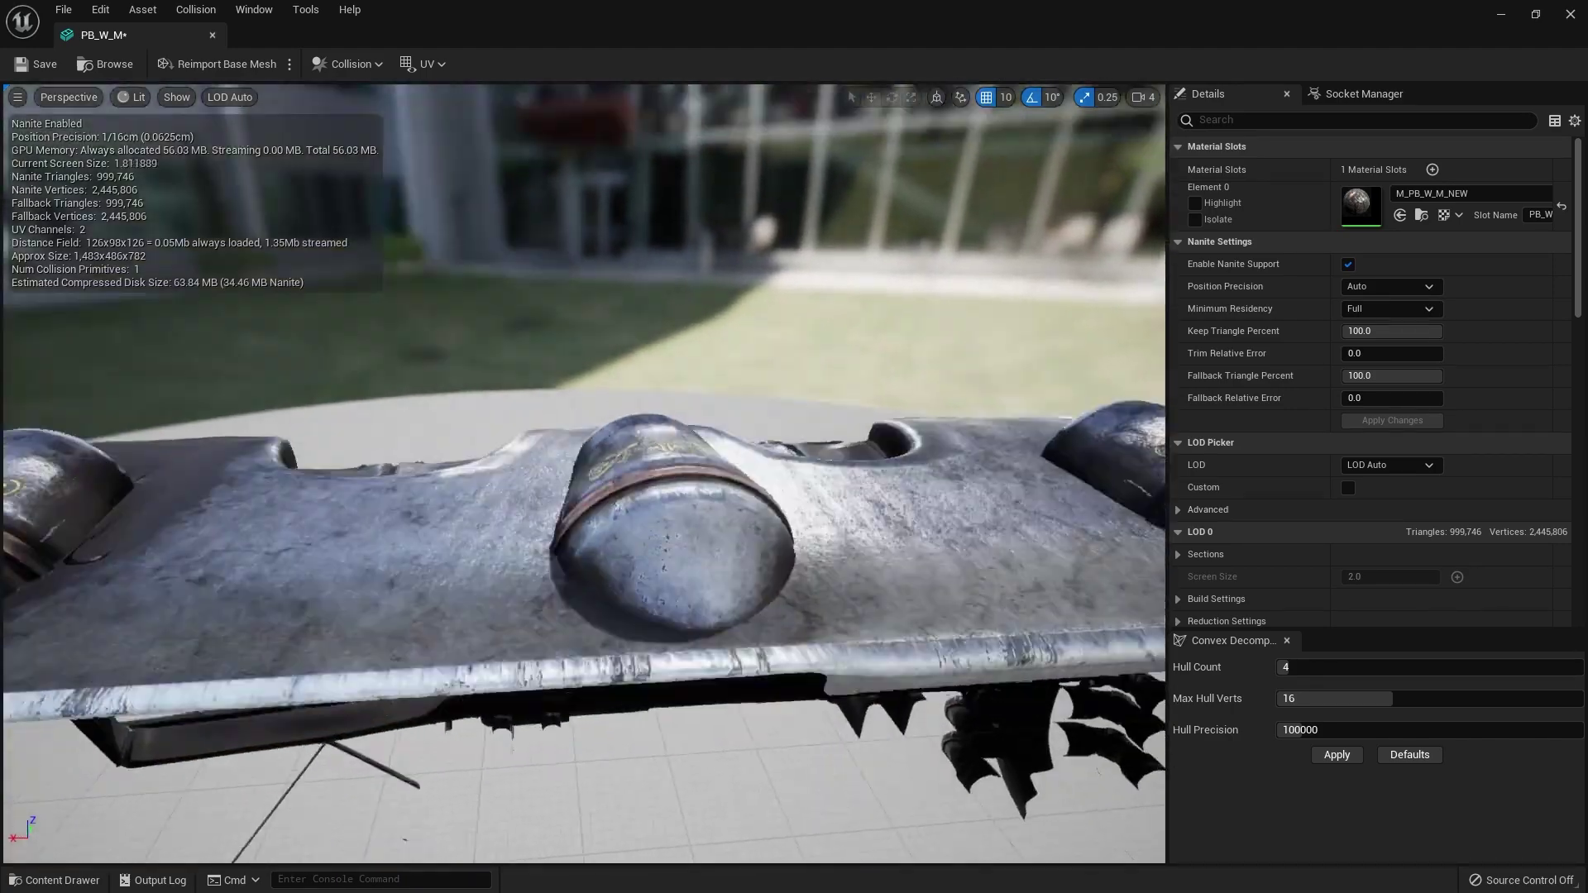
pyautogui.moveTo(347, 397); pyautogui.dragTo(576, 382)
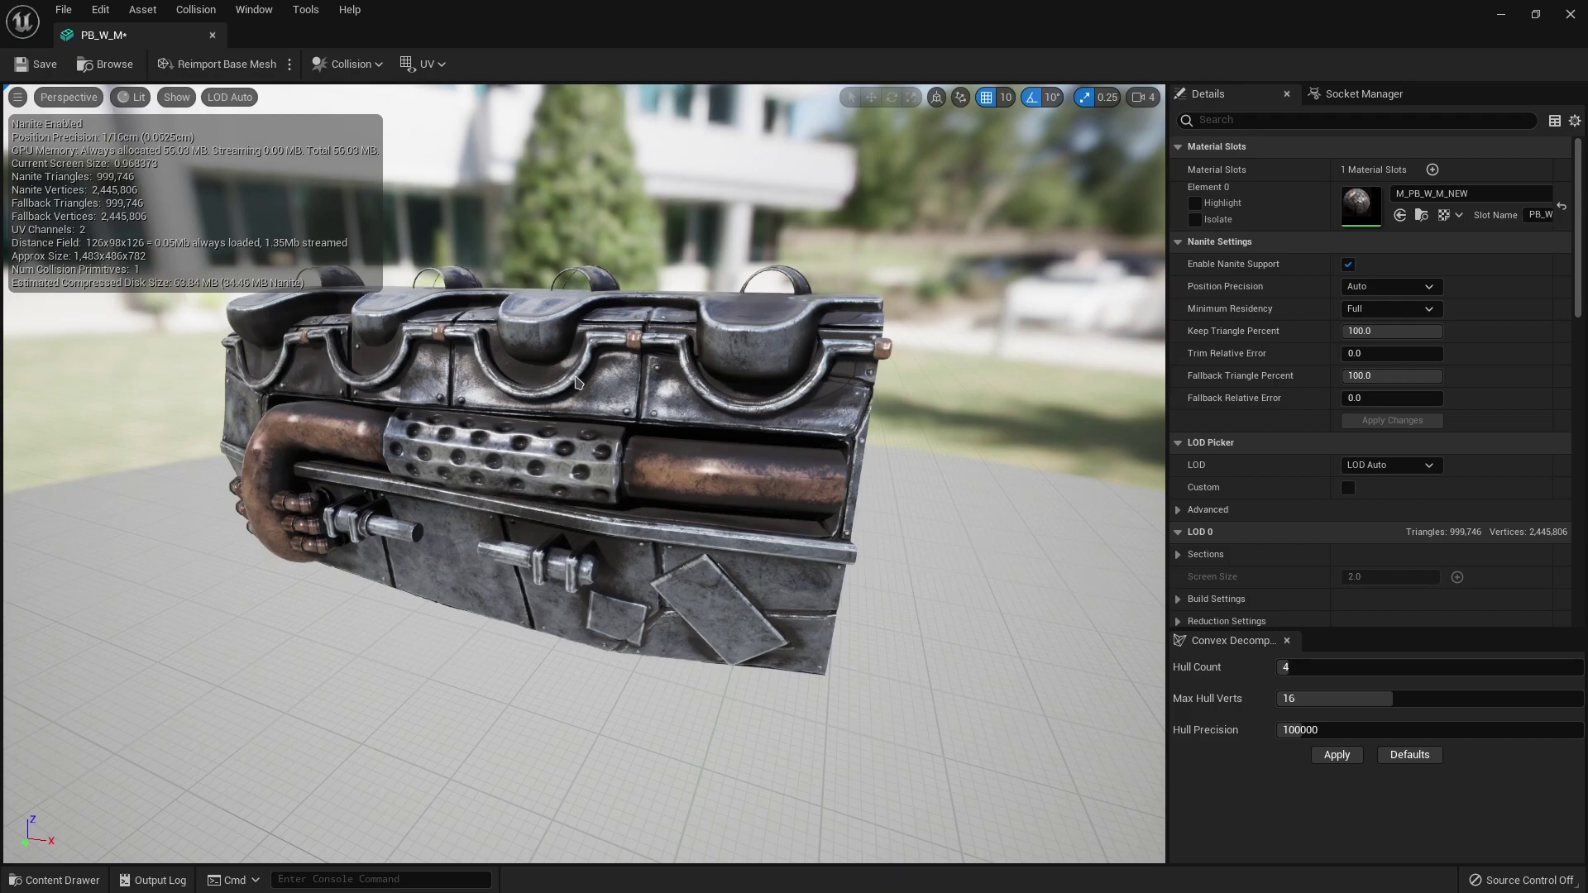
pyautogui.press('w')
pyautogui.moveTo(593, 376); pyautogui.dragTo(244, 318, button='right')
pyautogui.press('s')
pyautogui.press('d')
pyautogui.press('d')
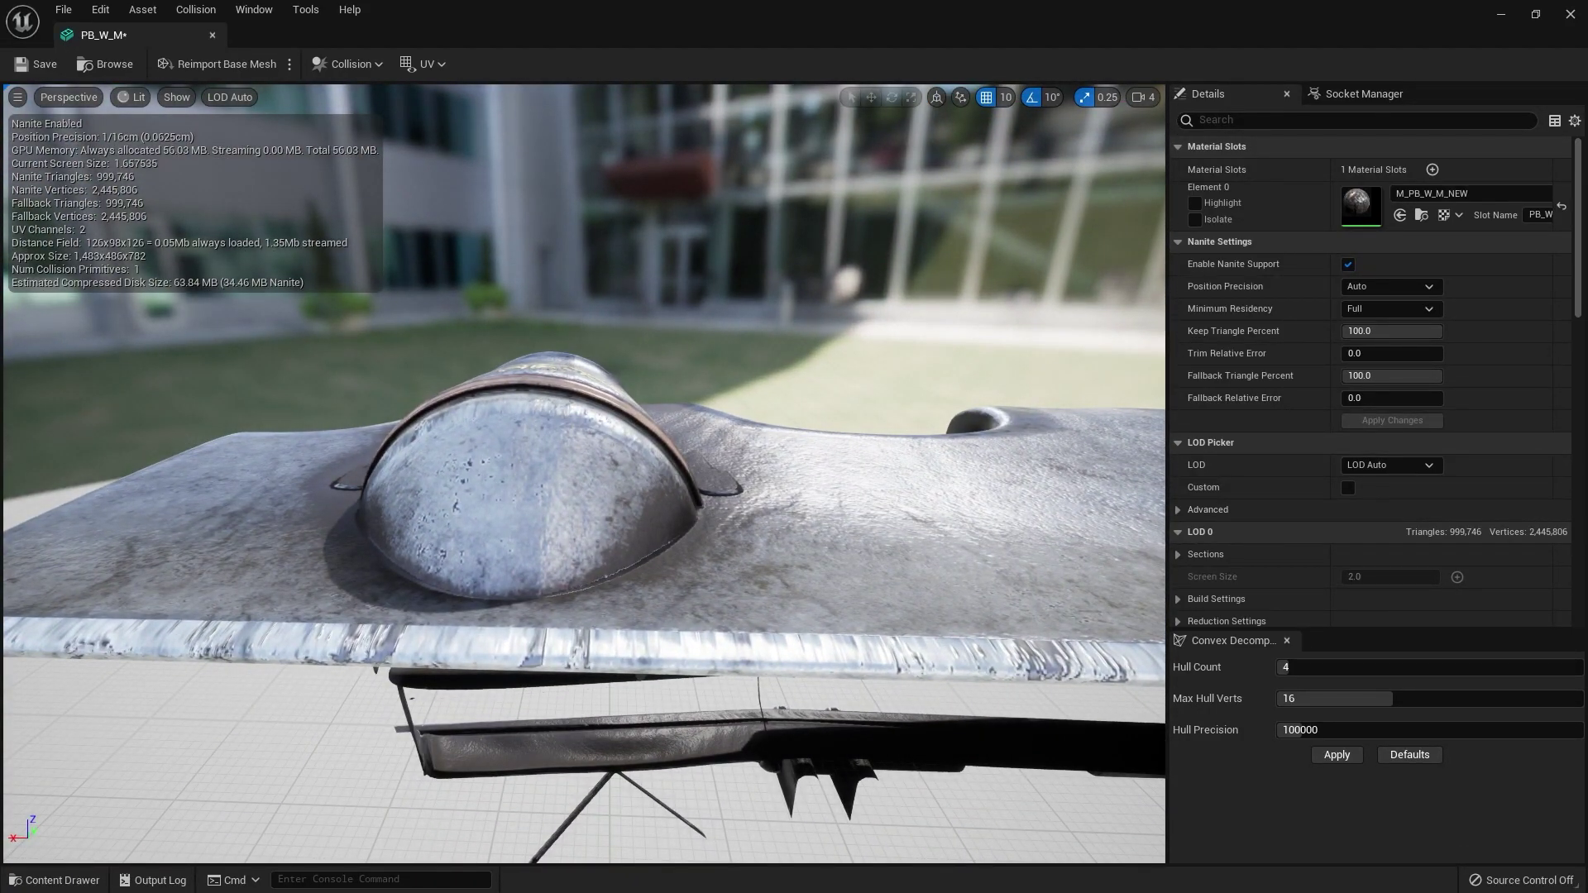
# Step: Set the mesh's Nanite Fallback Relative Error to 0.2 and apply the changes
pyautogui.moveTo(576, 367)
pyautogui.mouseDown()
pyautogui.moveTo(510, 371)
pyautogui.moveTo(576, 366)
pyautogui.mouseUp()
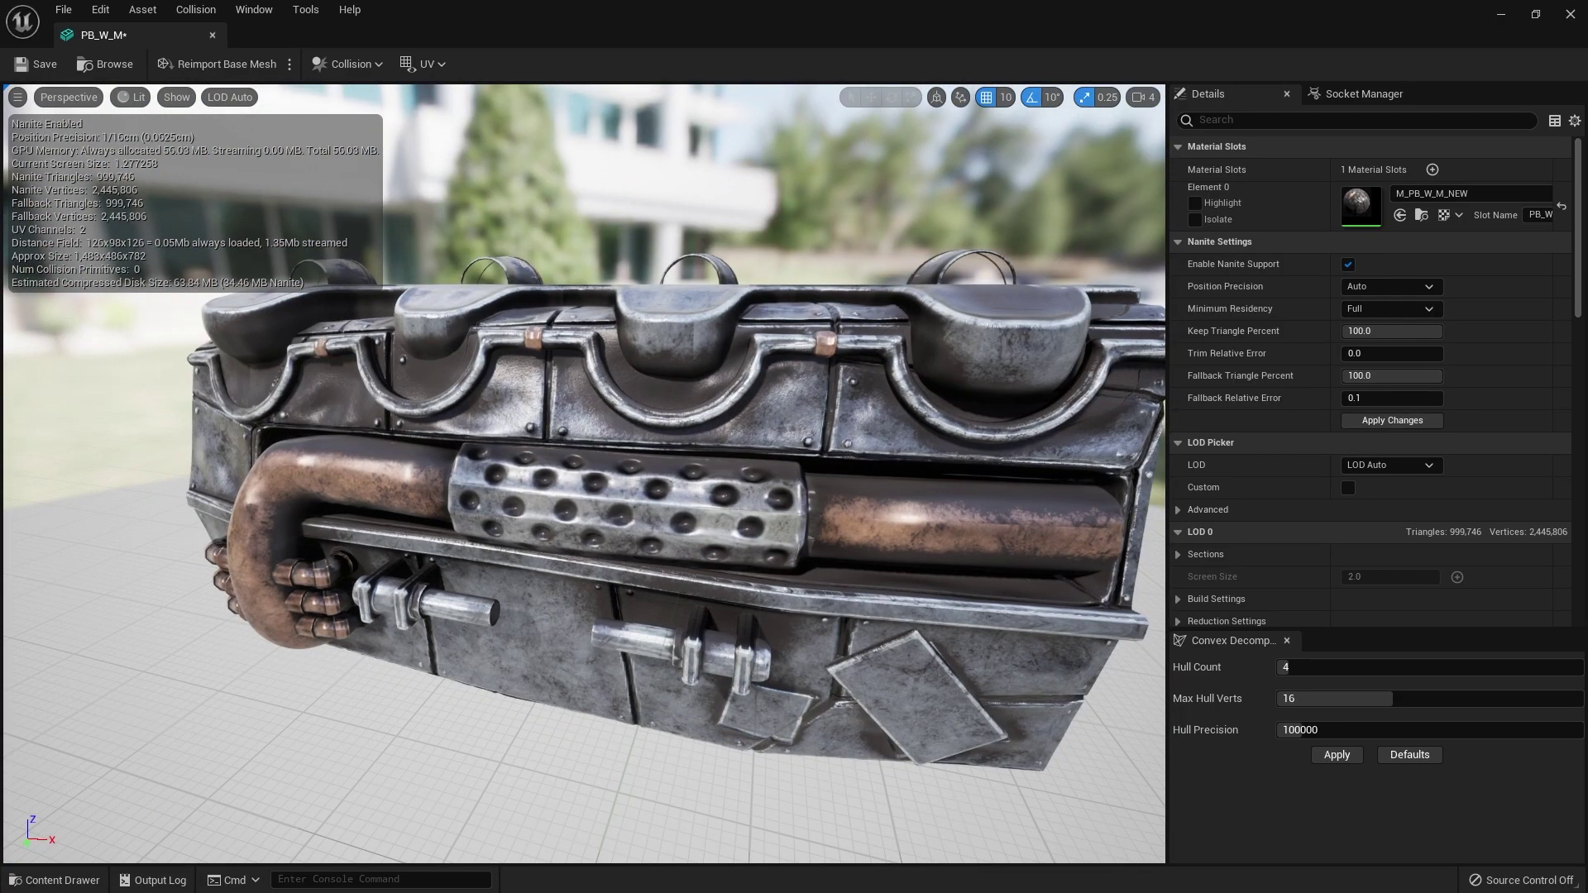
pyautogui.moveTo(576, 366); pyautogui.dragTo(546, 355)
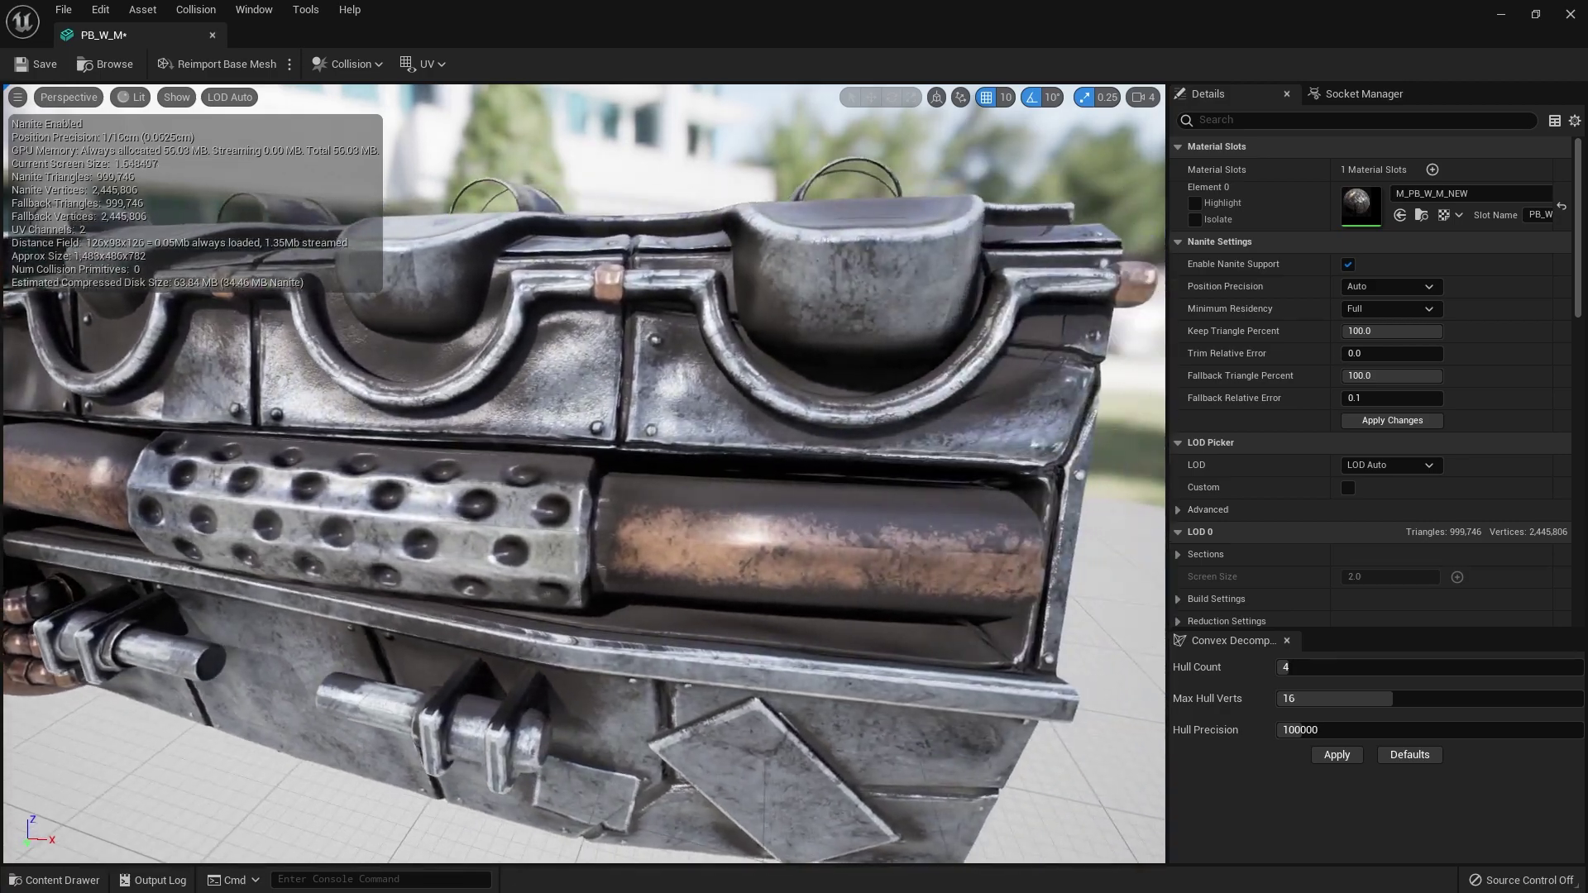
pyautogui.moveTo(576, 366); pyautogui.dragTo(577, 286, button='middle')
pyautogui.click(1369, 401)
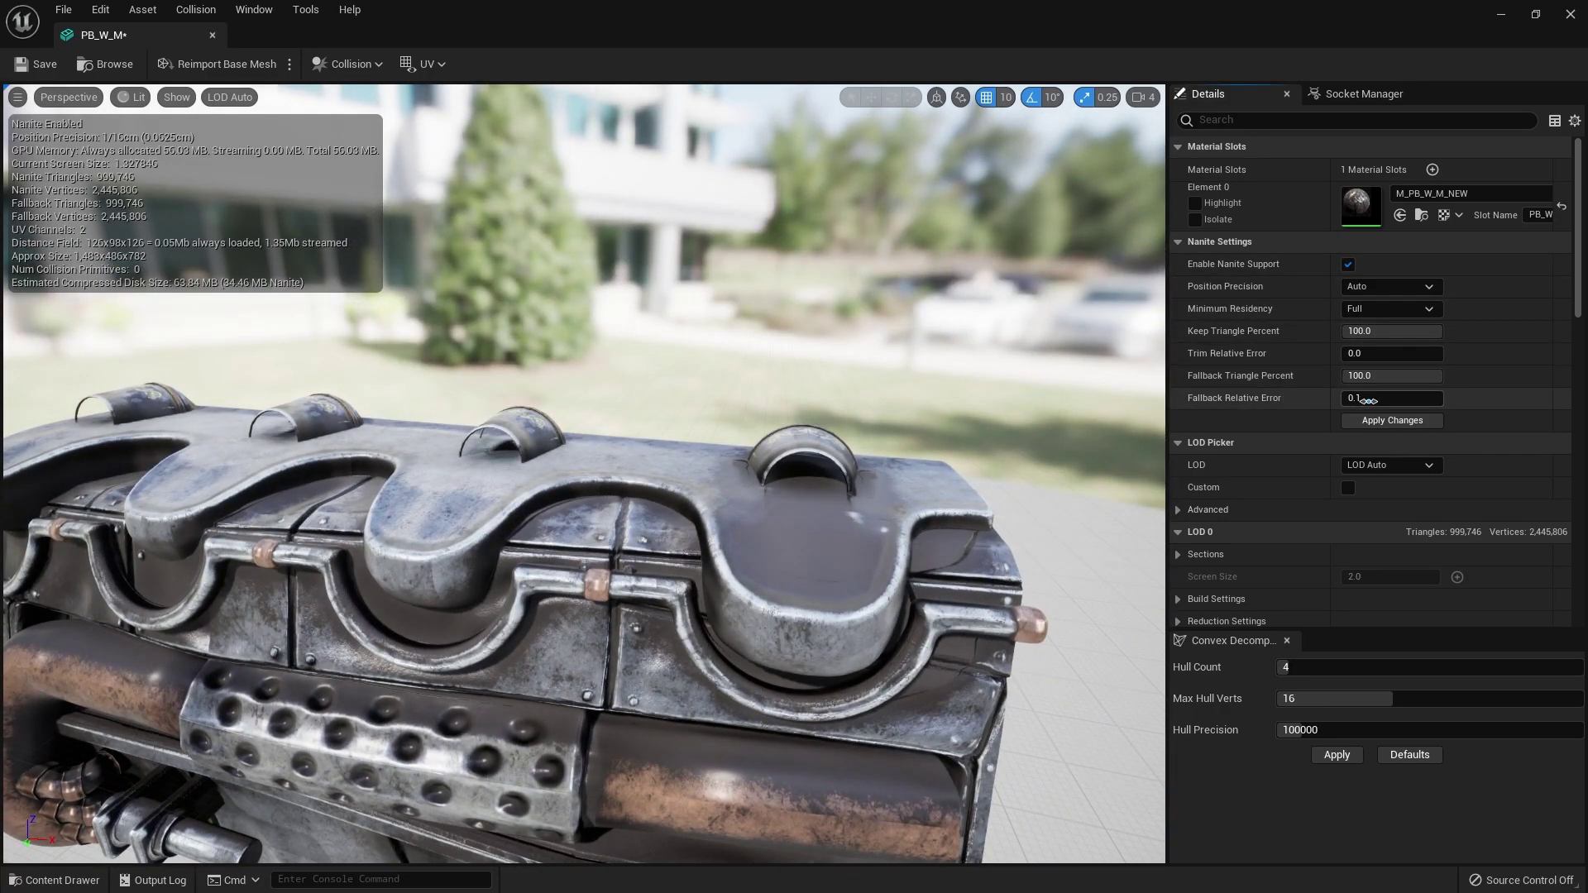
pyautogui.click(1369, 400)
pyautogui.write('.2')
pyautogui.click(1406, 421)
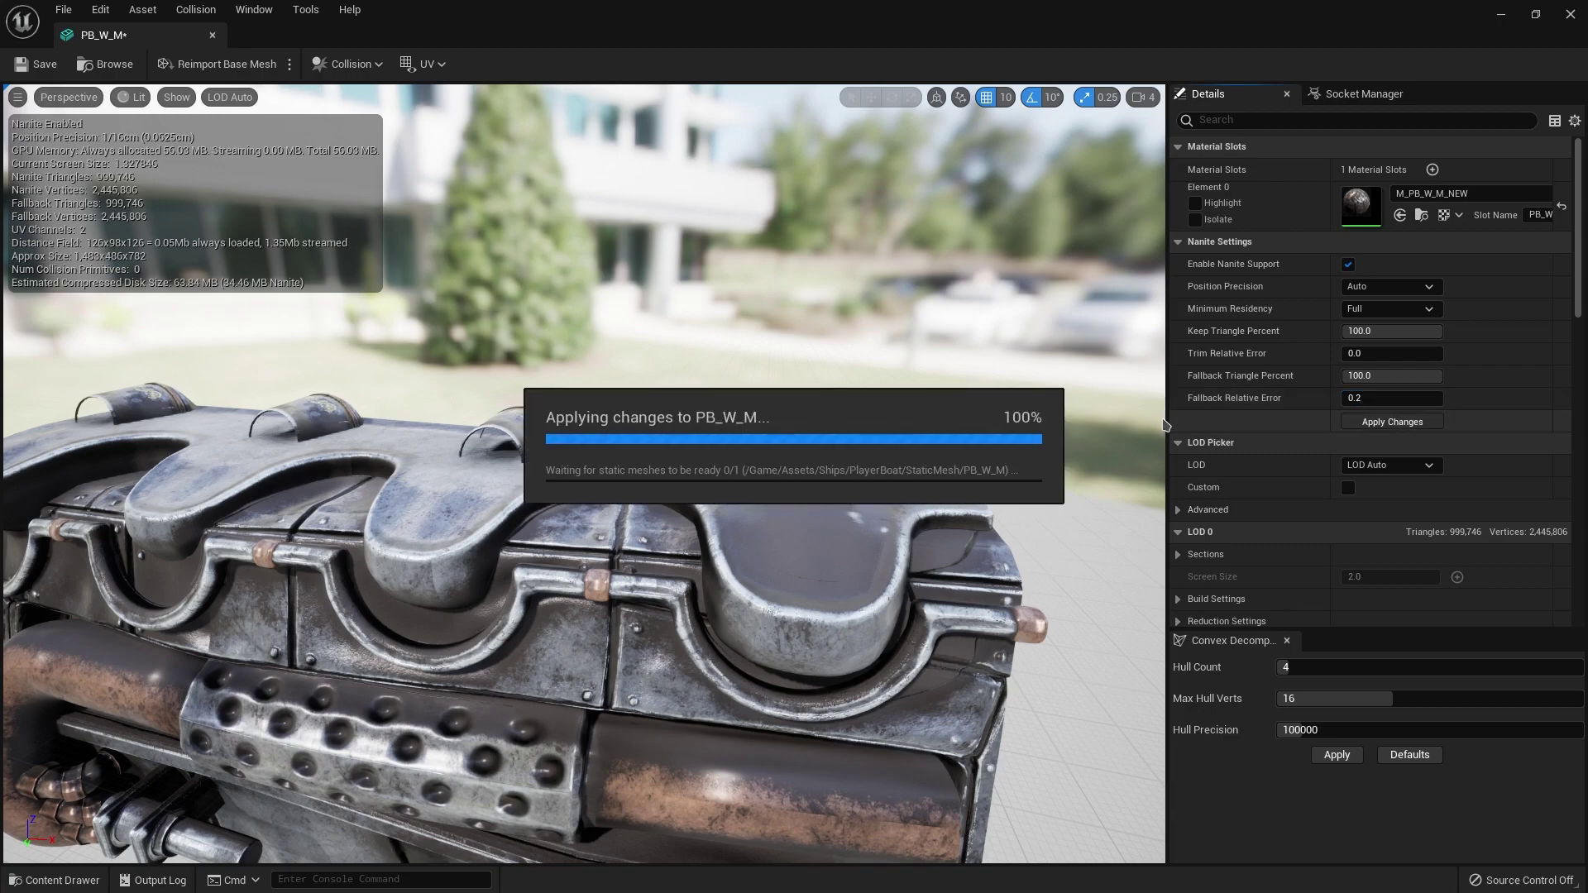